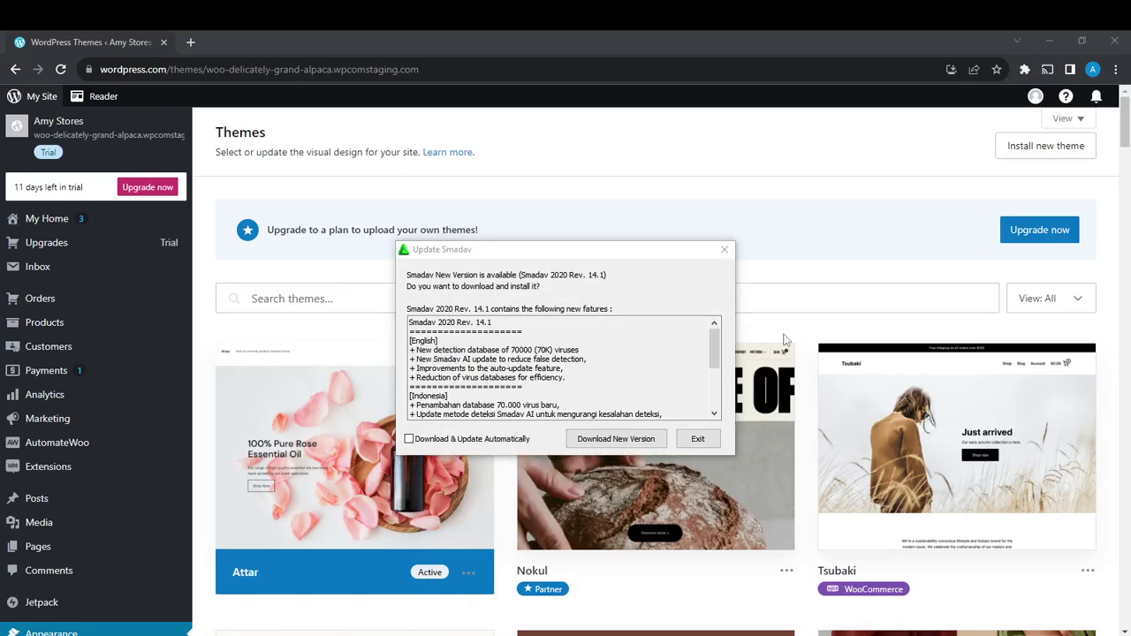
Dismiss the Smadav antivirus update prompt covering the Themes page.
click(724, 251)
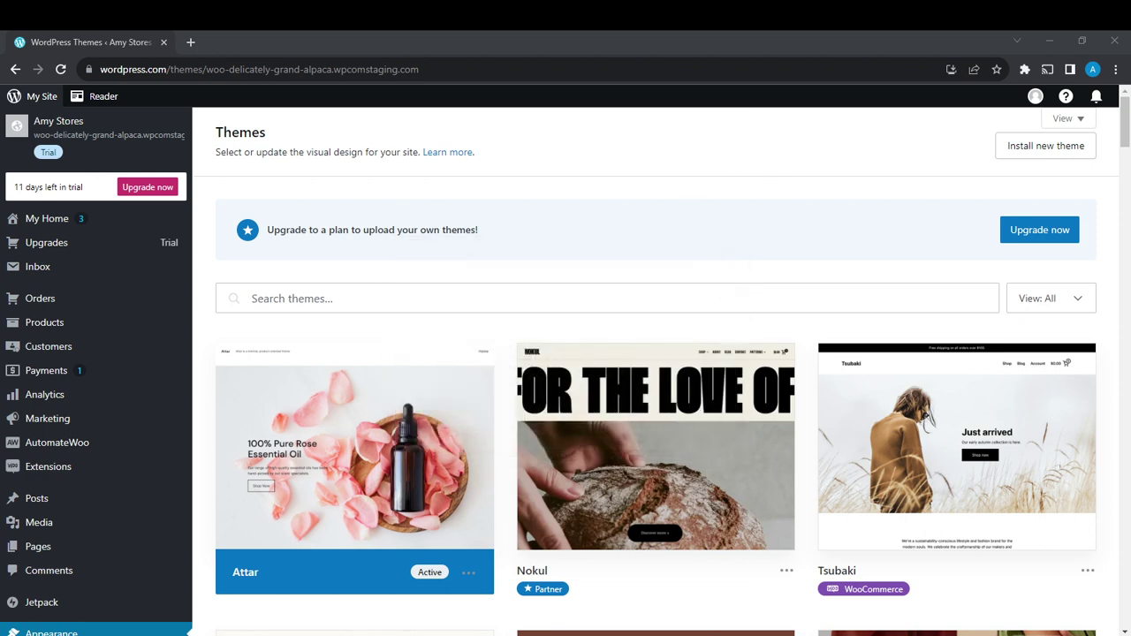
click(727, 598)
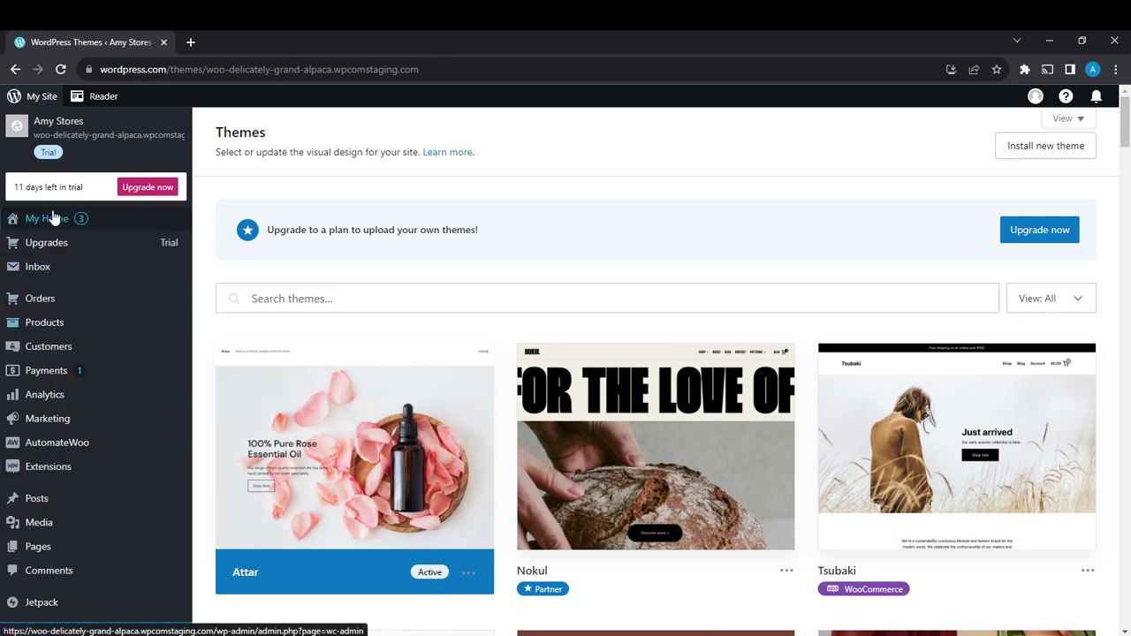
Scroll down the Themes page, then go to the Media library and scroll through it.
click(78, 281)
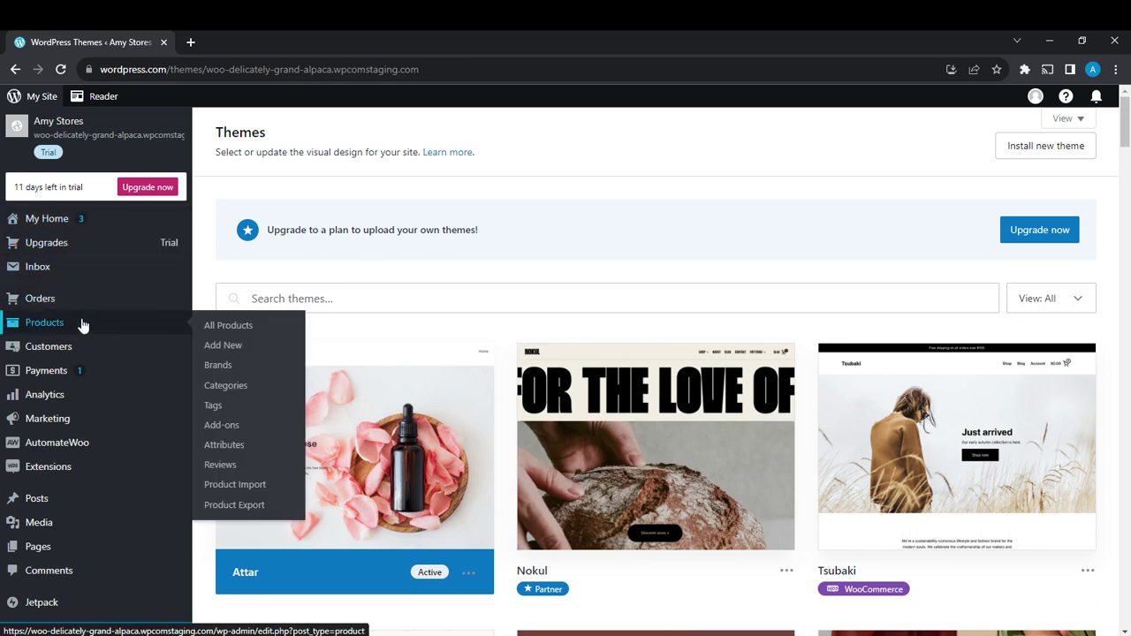
mouse_move(48, 418)
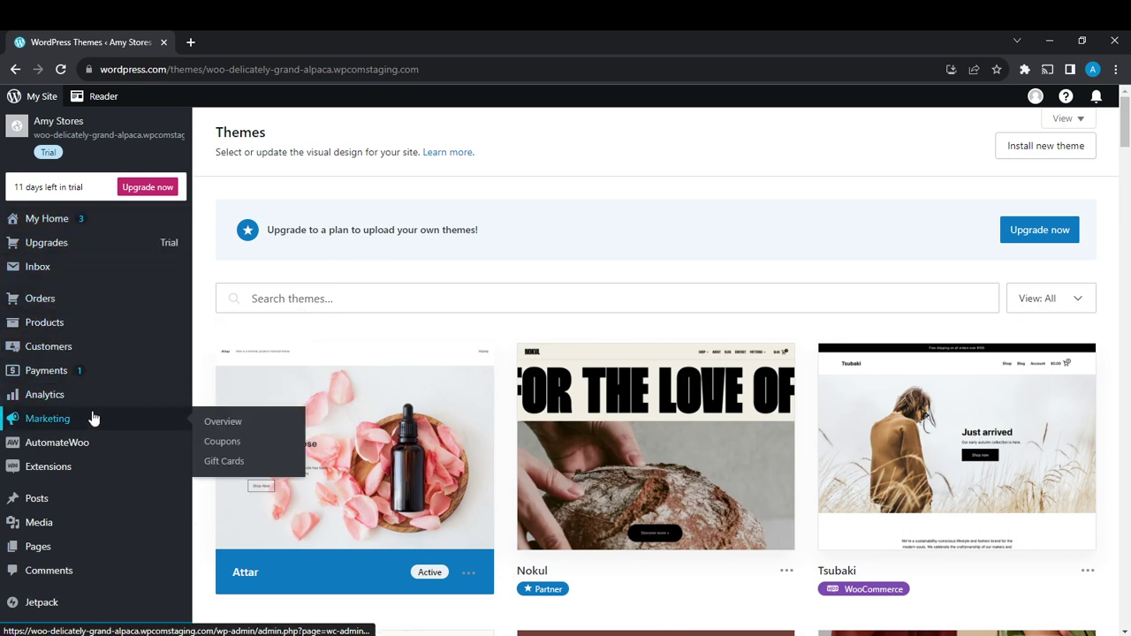
scroll(94, 421, down, 1)
scroll(94, 416, down, 1)
scroll(96, 409, down, 2)
scroll(98, 409, down, 2)
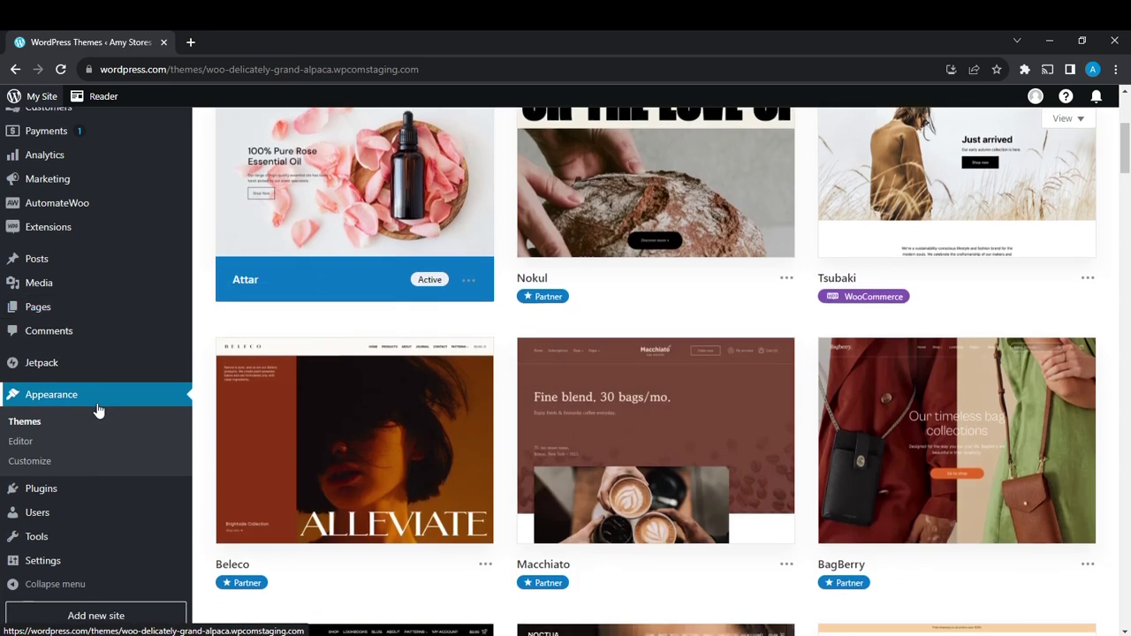
scroll(83, 409, down, 3)
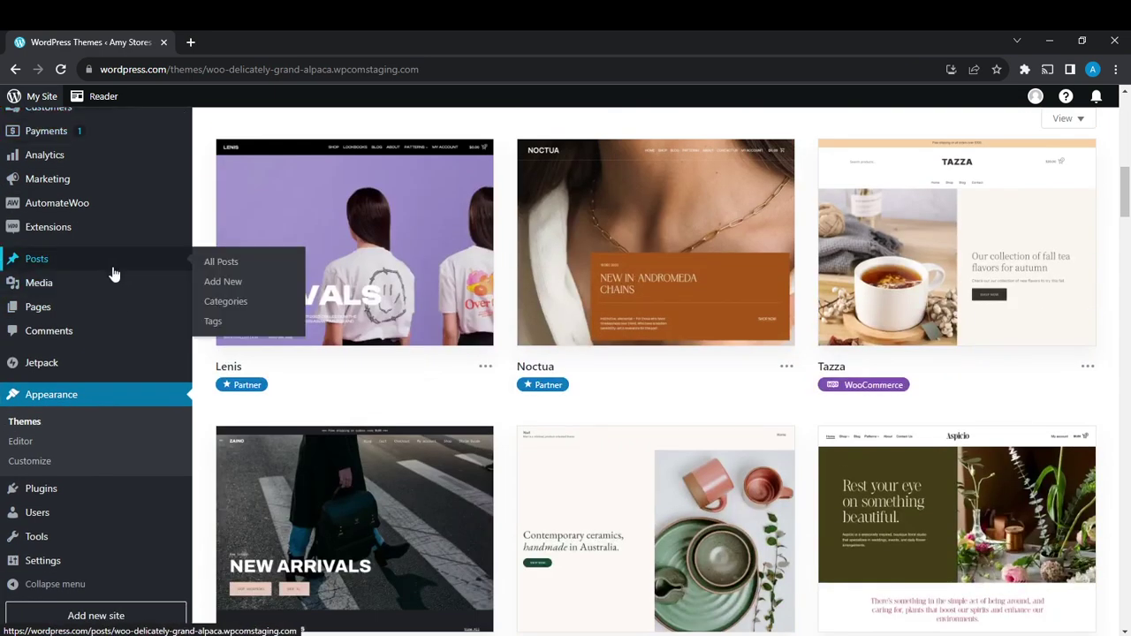
scroll(35, 459, down, 3)
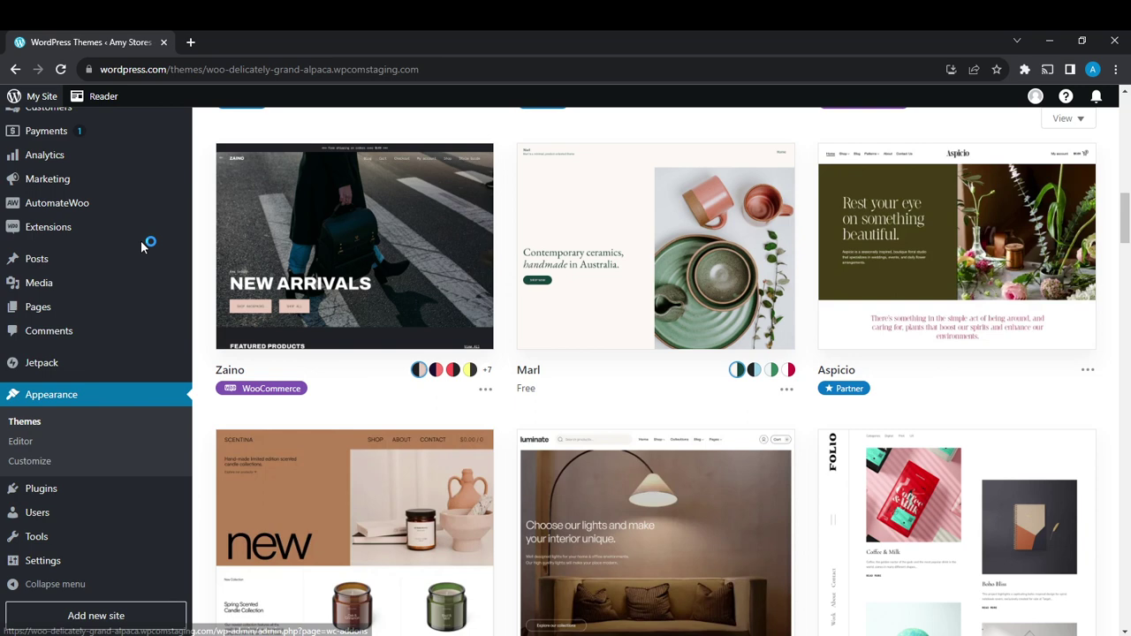
scroll(140, 272, down, 1)
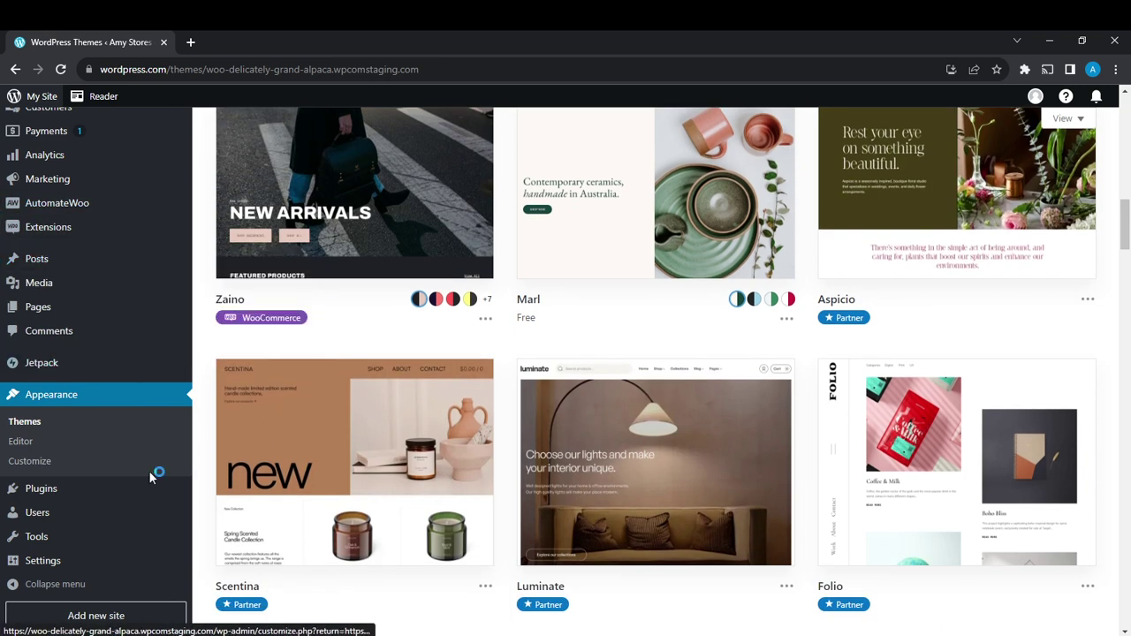
scroll(154, 494, down, 2)
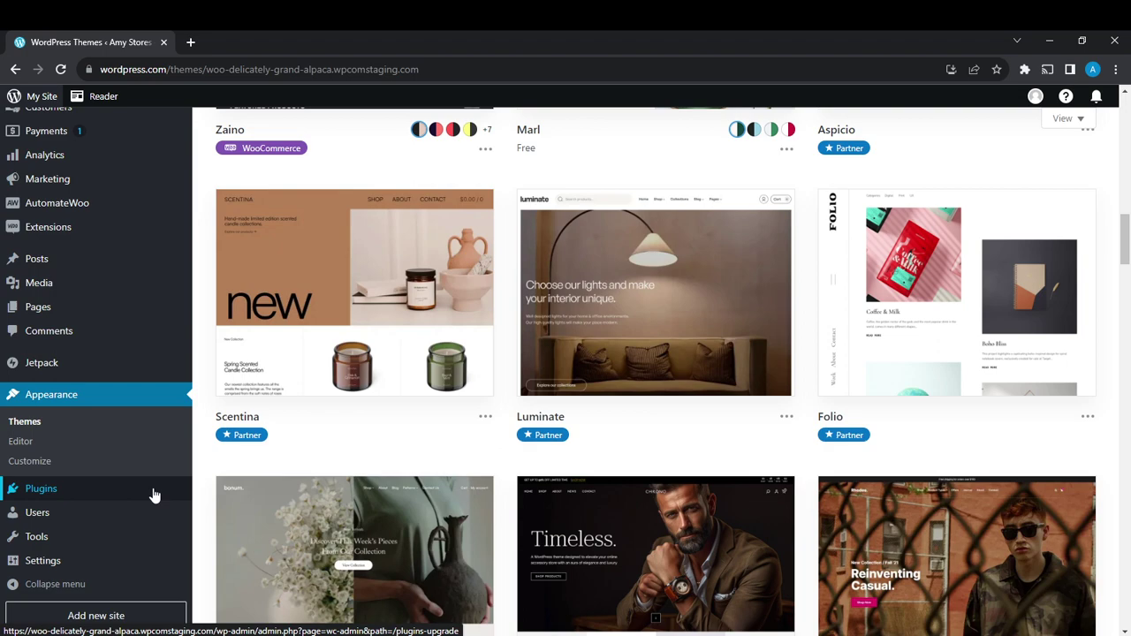
click(76, 295)
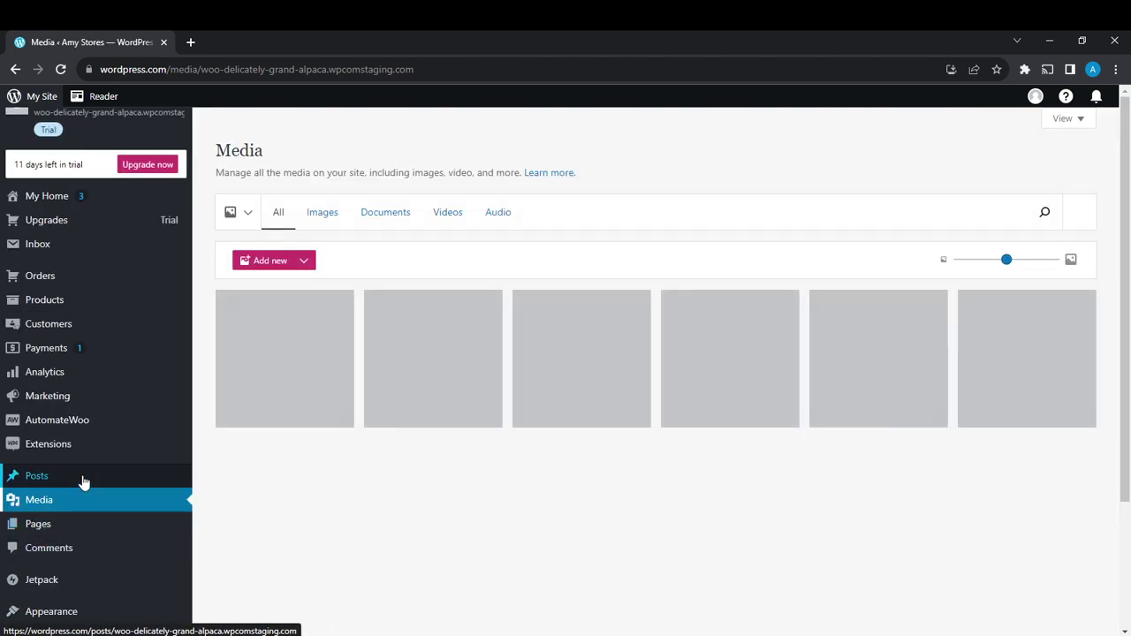
scroll(53, 556, down, 2)
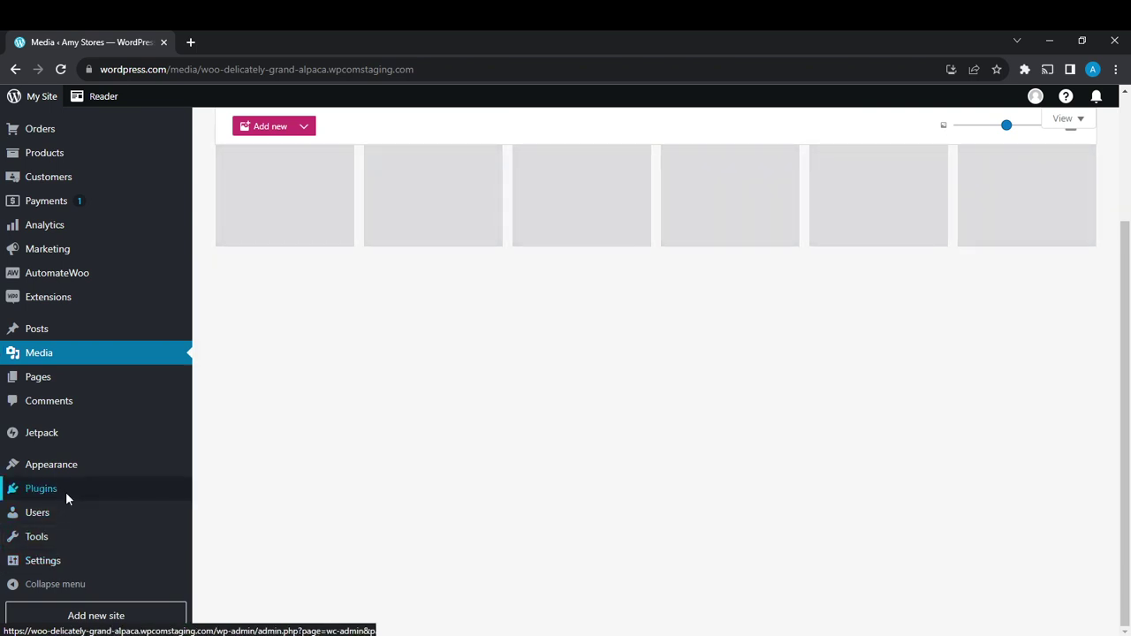
Go to the site's Plugins admin page.
click(65, 492)
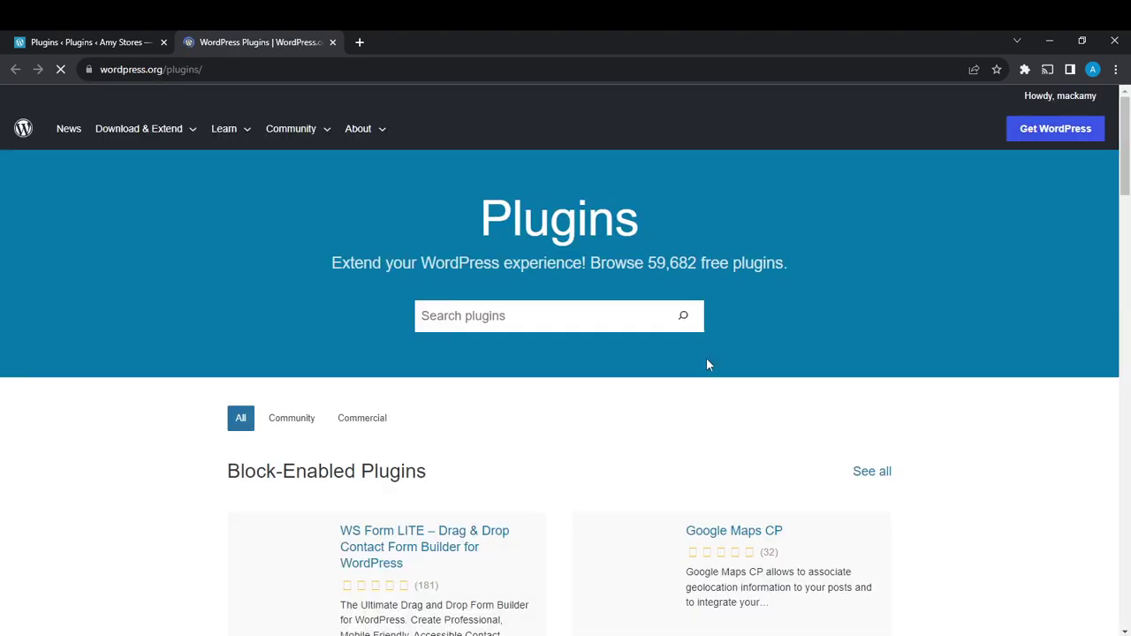
Search the plugin directory for 'remove sidebar from woocommerce'.
click(523, 325)
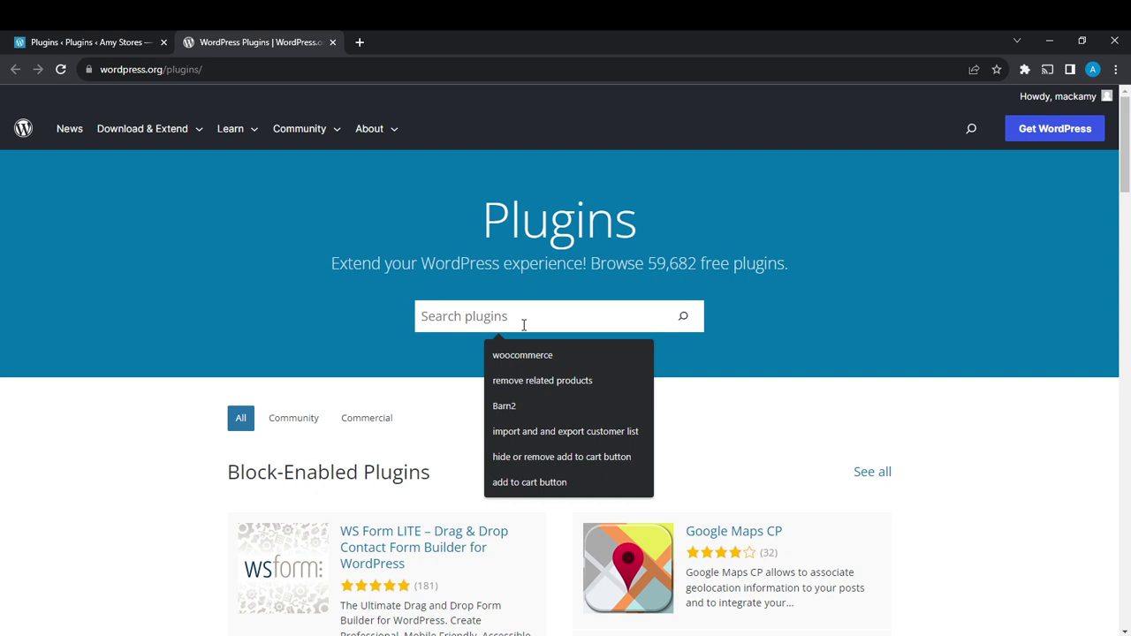
text(remov)
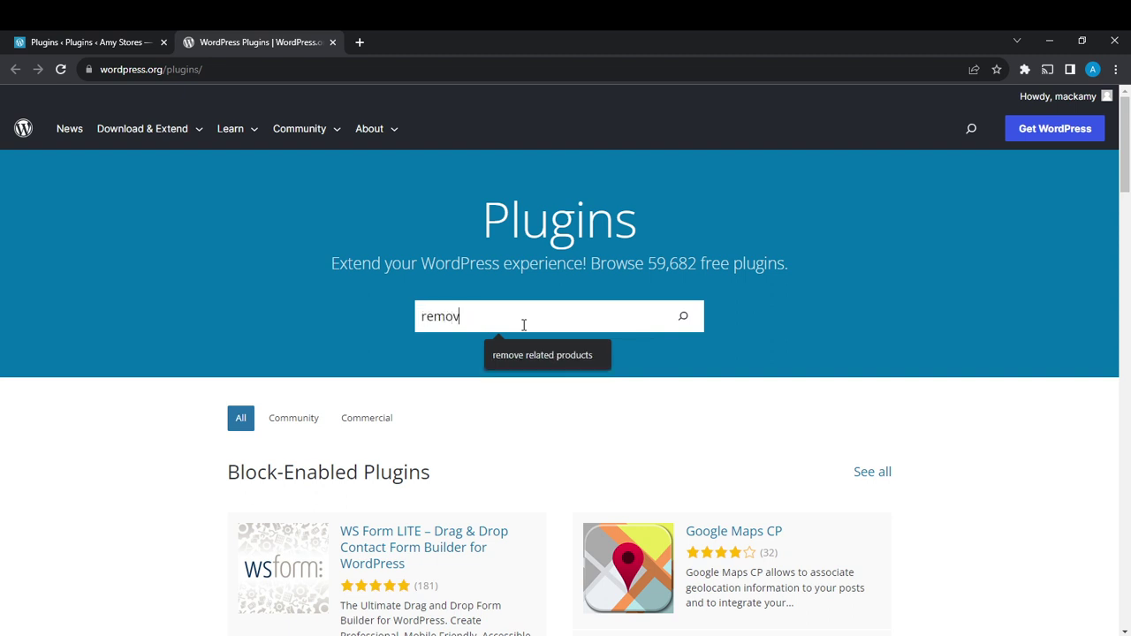
text(e side)
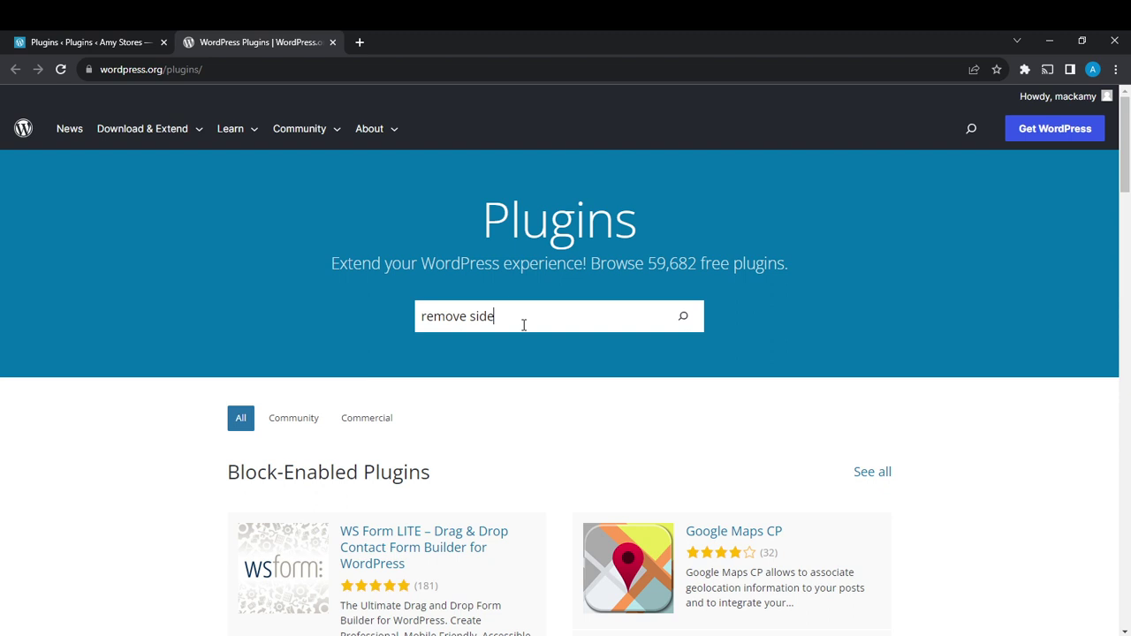
text(bar from )
text(woocic)
key(BackSpace)
key(BackSpace)
text(omme)
text(rce)
key(Return)
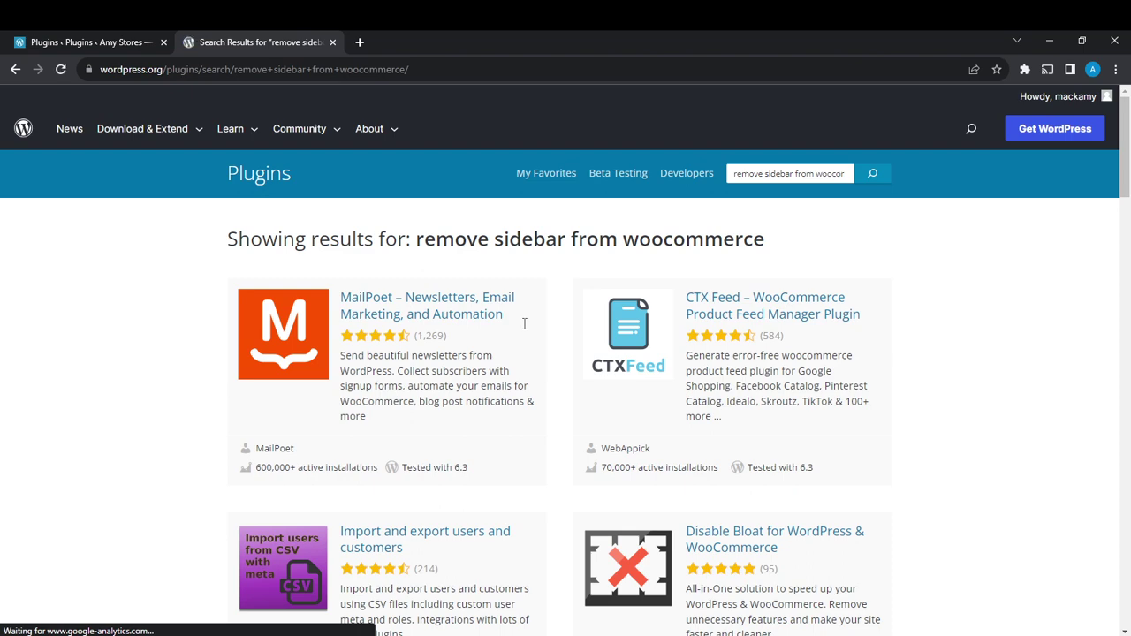
Scroll through the 'remove sidebar from woocommerce' results and back up to the top.
scroll(524, 323, down, 1)
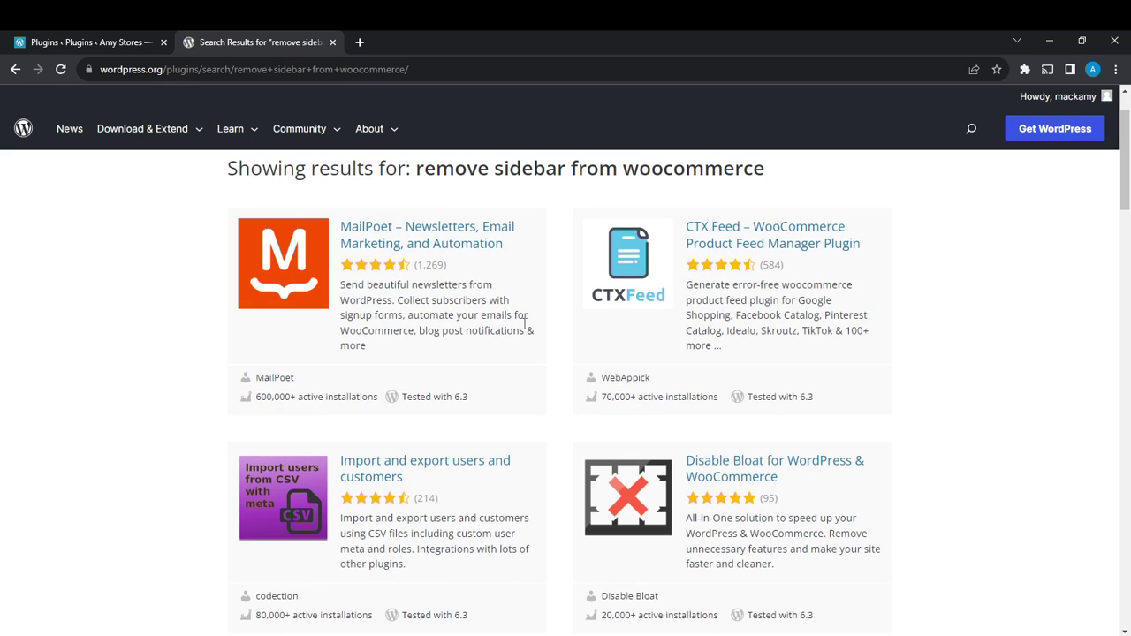
scroll(524, 324, down, 2)
scroll(524, 323, down, 1)
scroll(524, 323, down, 2)
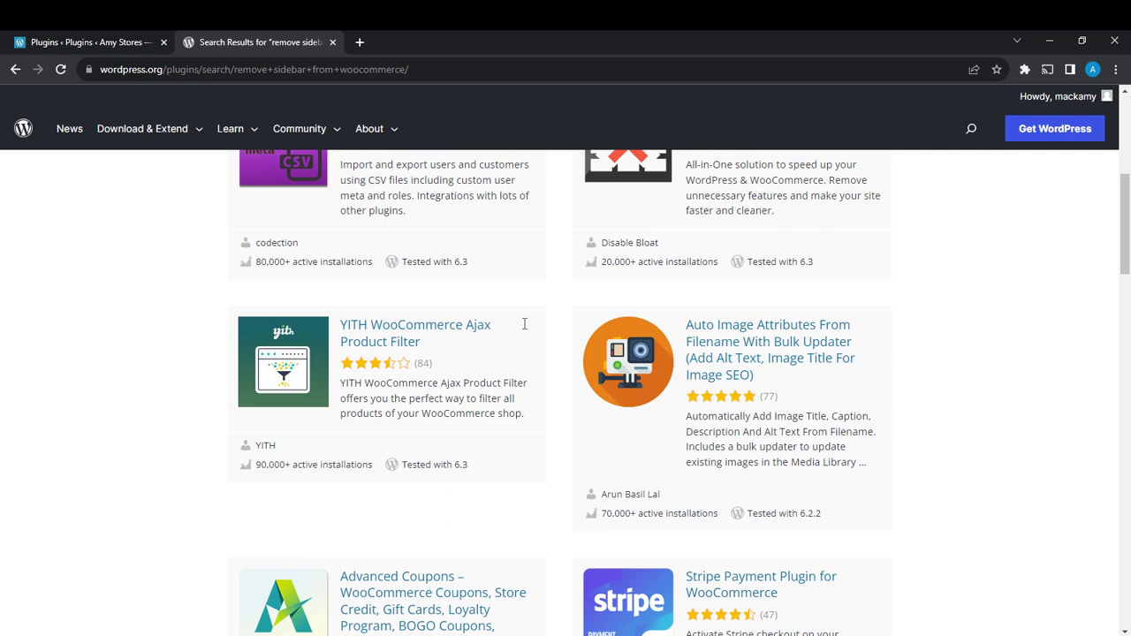
scroll(524, 324, down, 3)
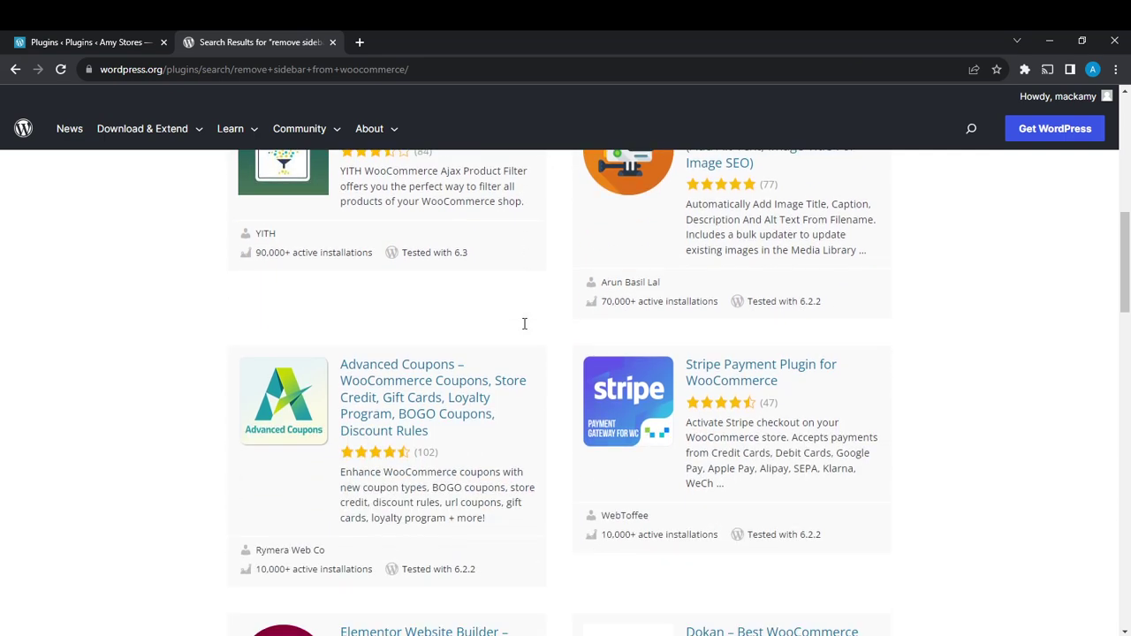
scroll(524, 323, down, 3)
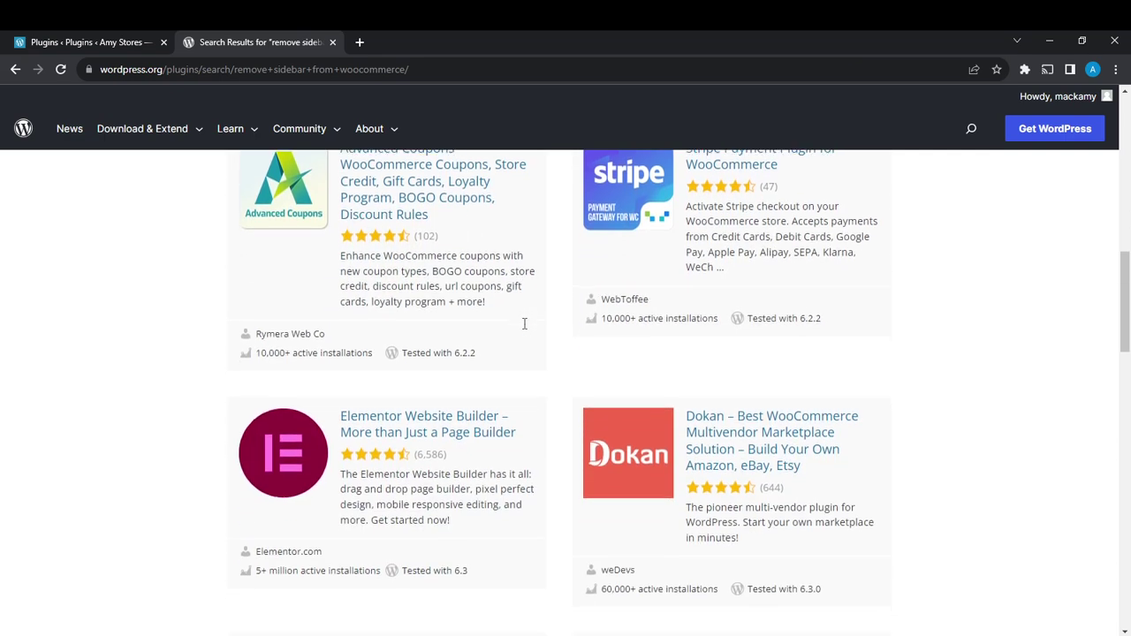
scroll(524, 323, down, 3)
scroll(524, 324, down, 3)
scroll(524, 324, down, 1)
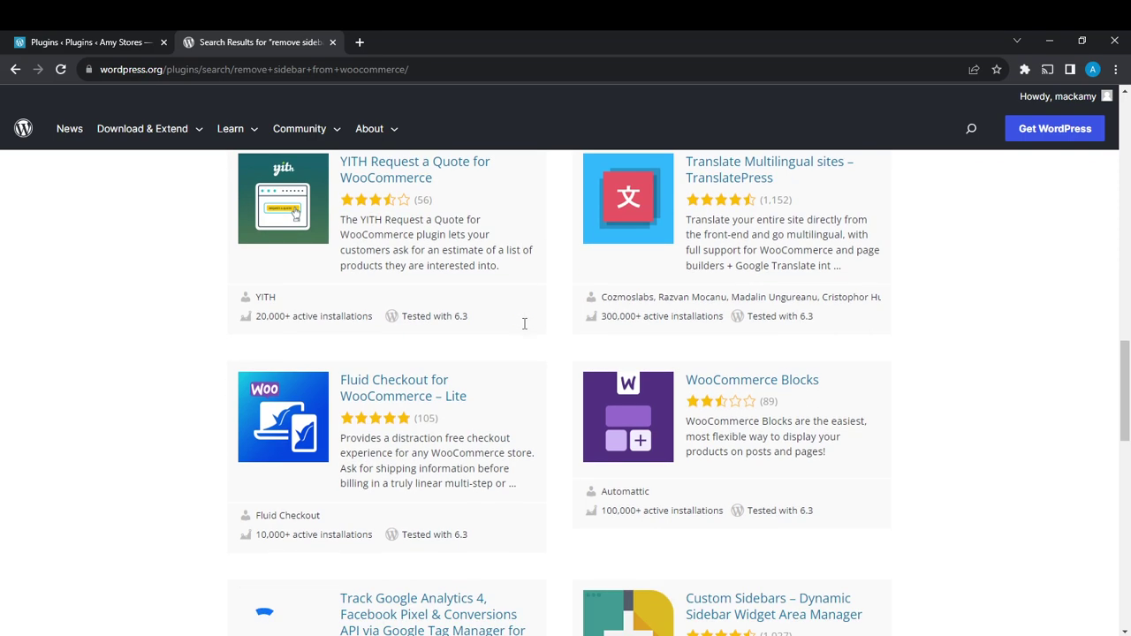
scroll(524, 323, down, 3)
scroll(524, 323, down, 1)
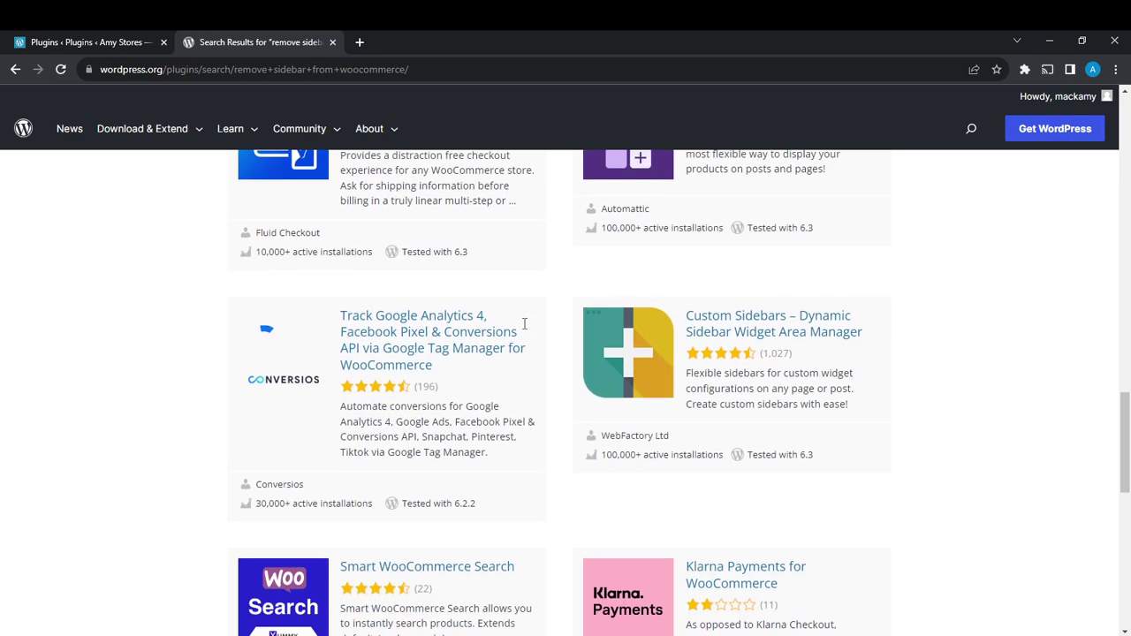
scroll(524, 323, down, 1)
scroll(524, 324, down, 1)
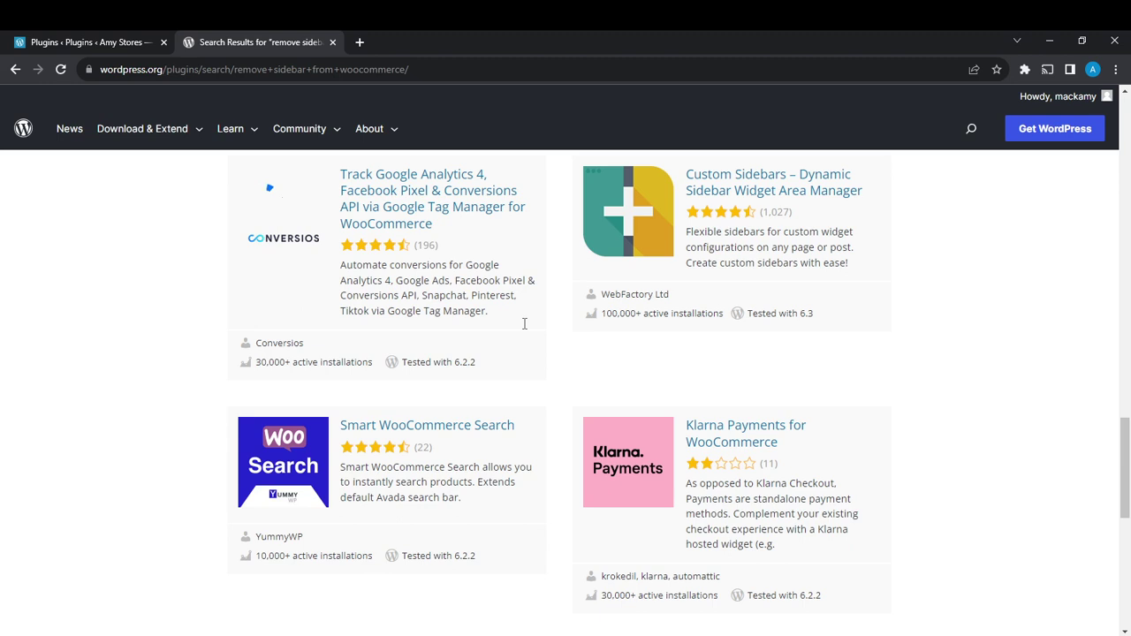
scroll(524, 323, up, 1)
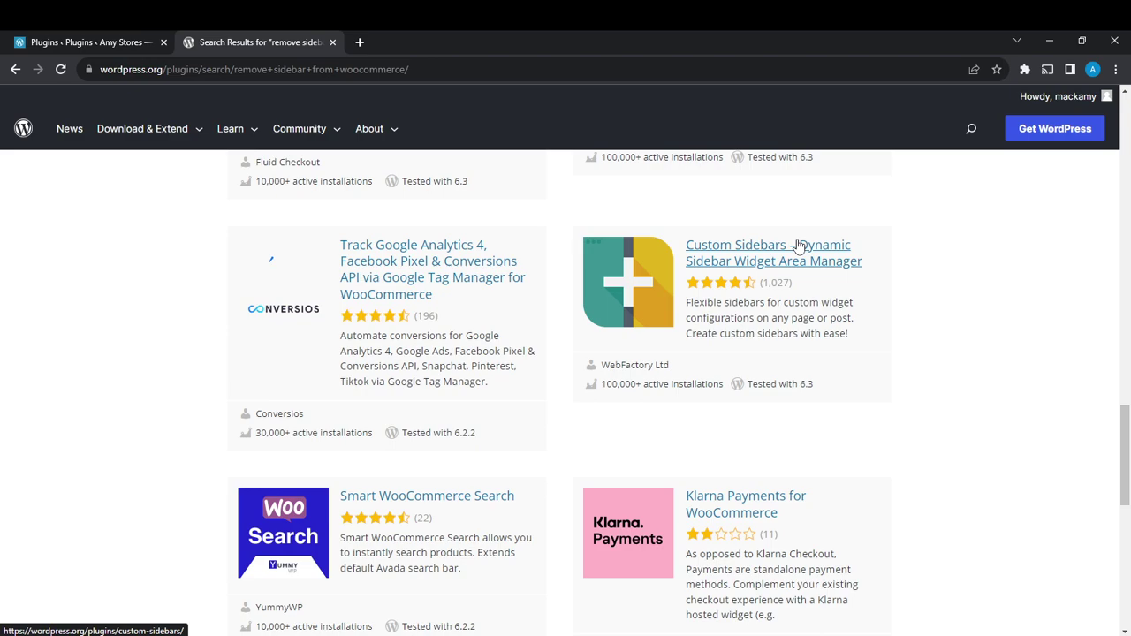
scroll(786, 310, down, 3)
scroll(785, 309, down, 2)
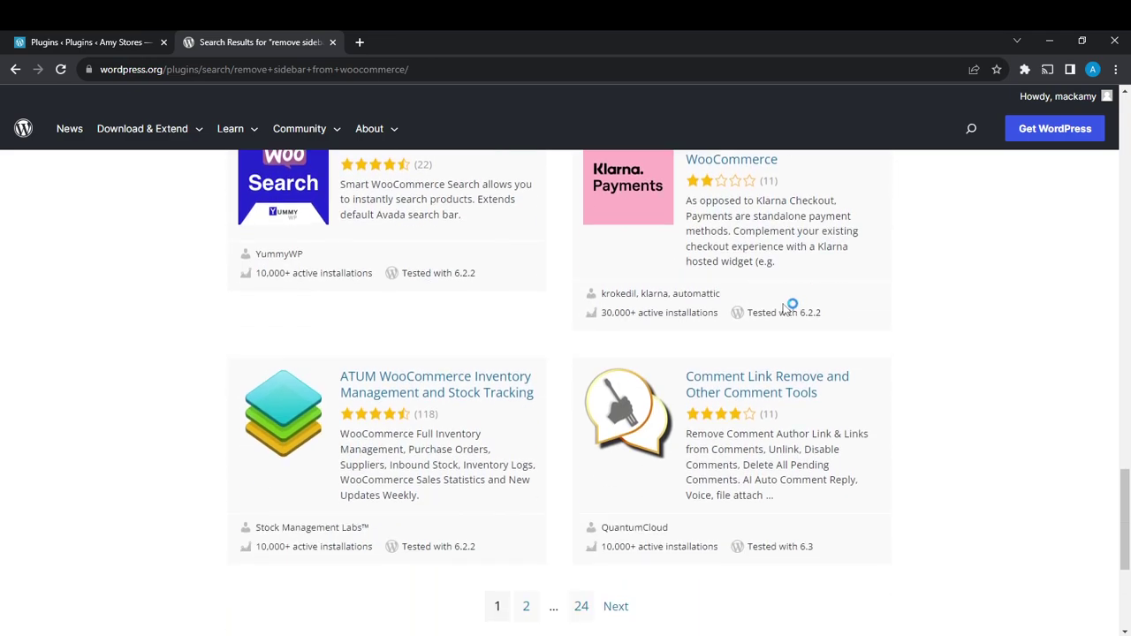
scroll(783, 309, down, 3)
scroll(784, 310, up, 3)
scroll(784, 307, up, 5)
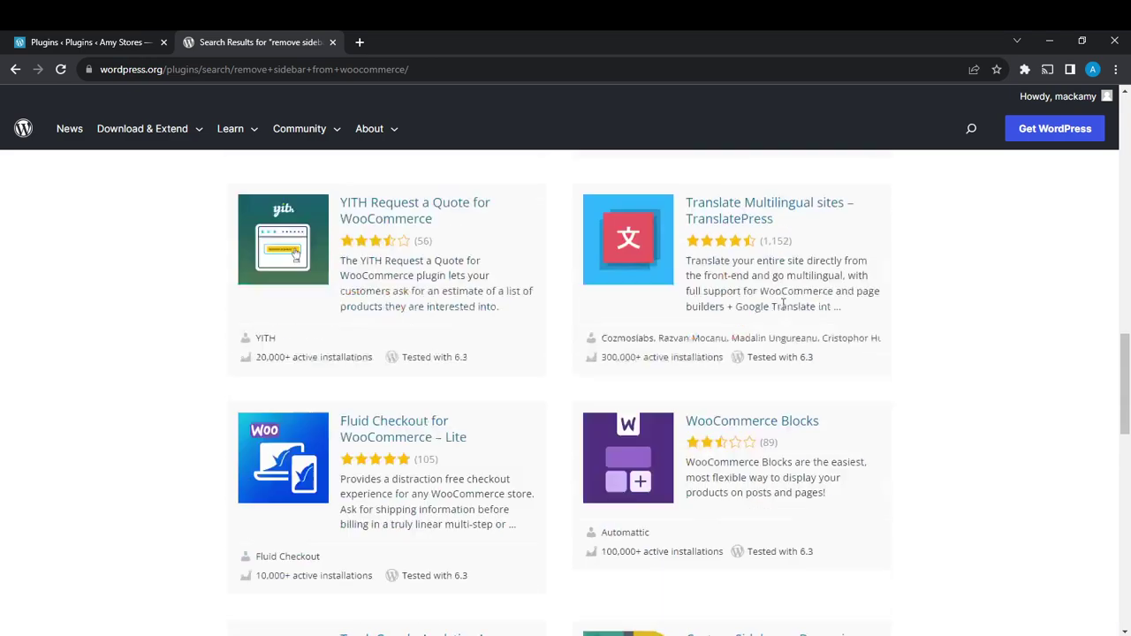
scroll(783, 303, up, 3)
scroll(783, 304, up, 5)
scroll(783, 303, up, 2)
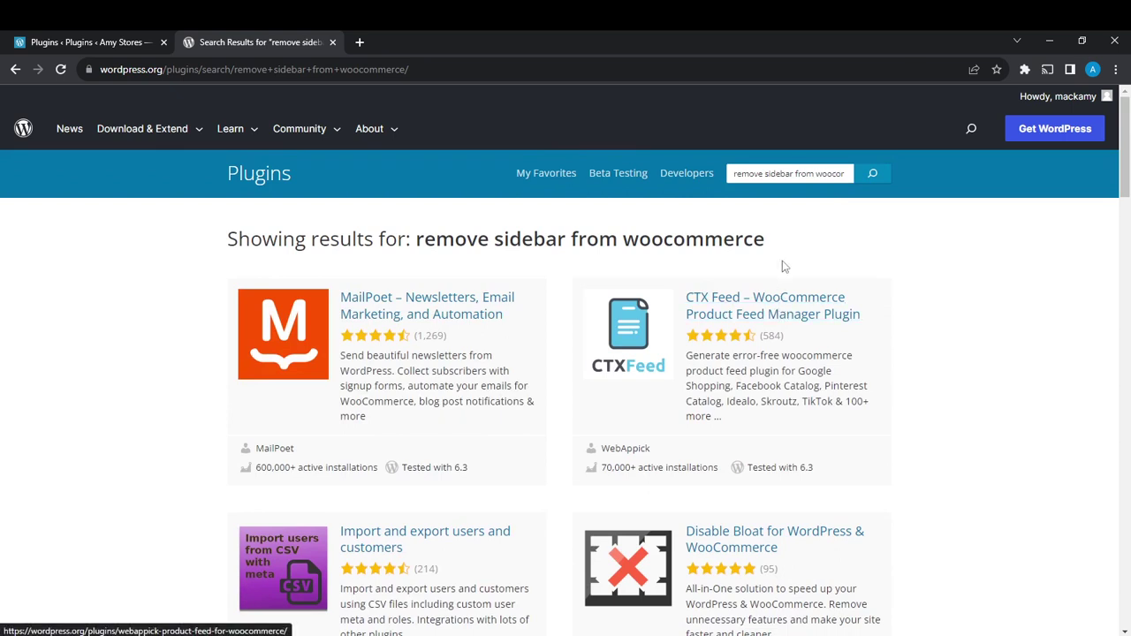
Shorten the search query to 'remove sidebar' and run it.
click(844, 173)
key(BackSpace)
key(BackSpace)
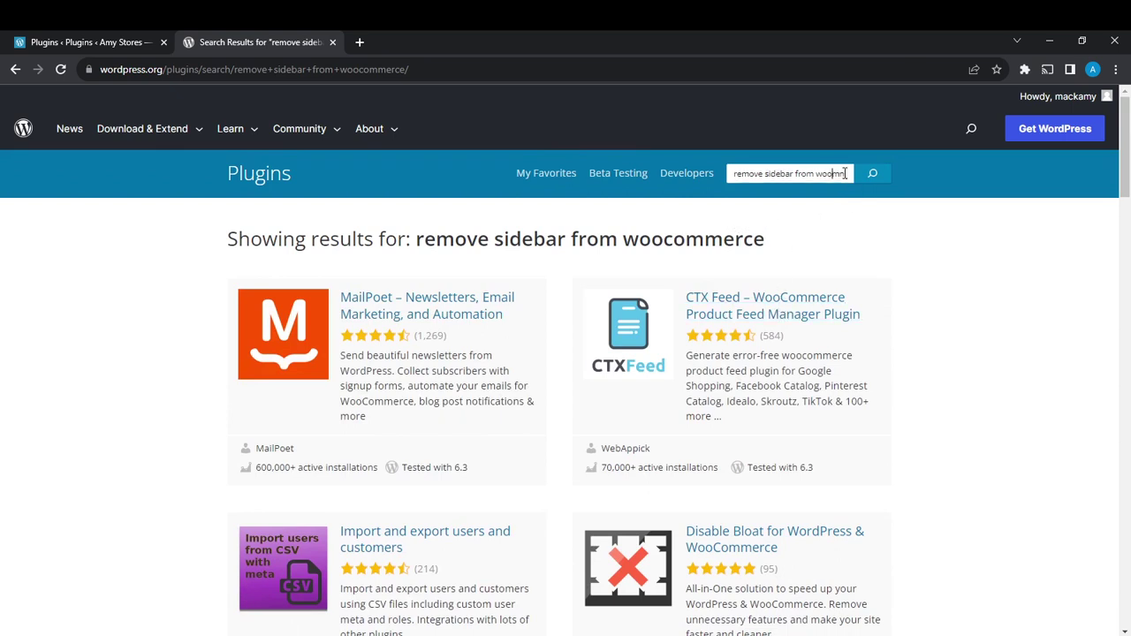
key(BackSpace)
key(BackSpace)
key(BackSpace)
key(BackSpace)
key(BackSpace)
key(BackSpace)
click(844, 173)
key(BackSpace)
key(BackSpace)
key(BackSpace)
key(BackSpace)
key(BackSpace)
key(BackSpace)
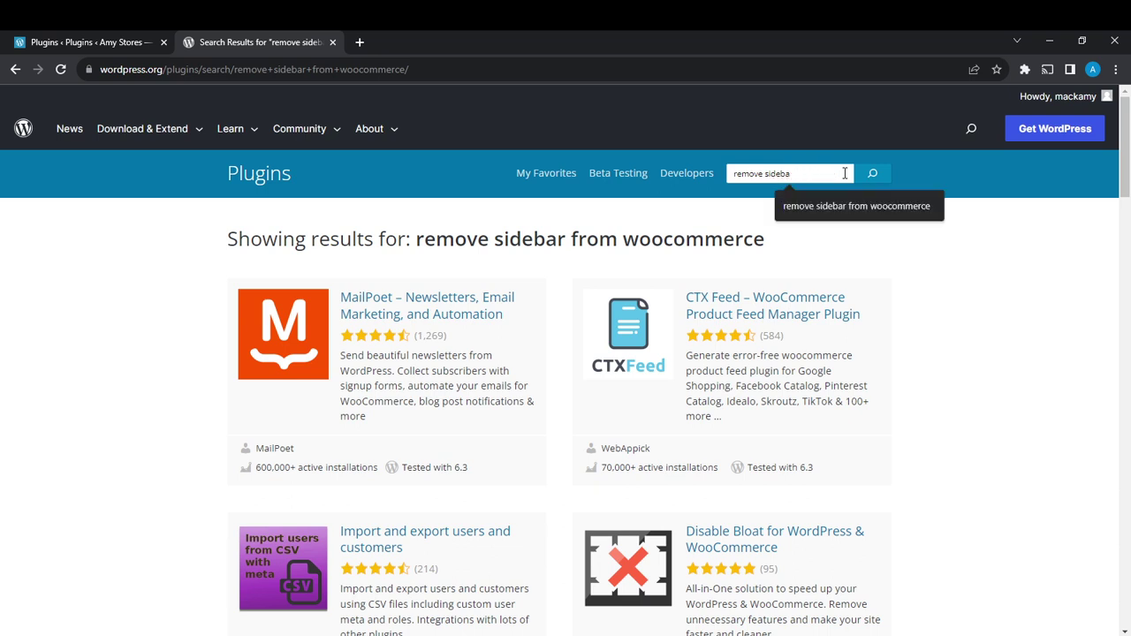
text(r)
key(Return)
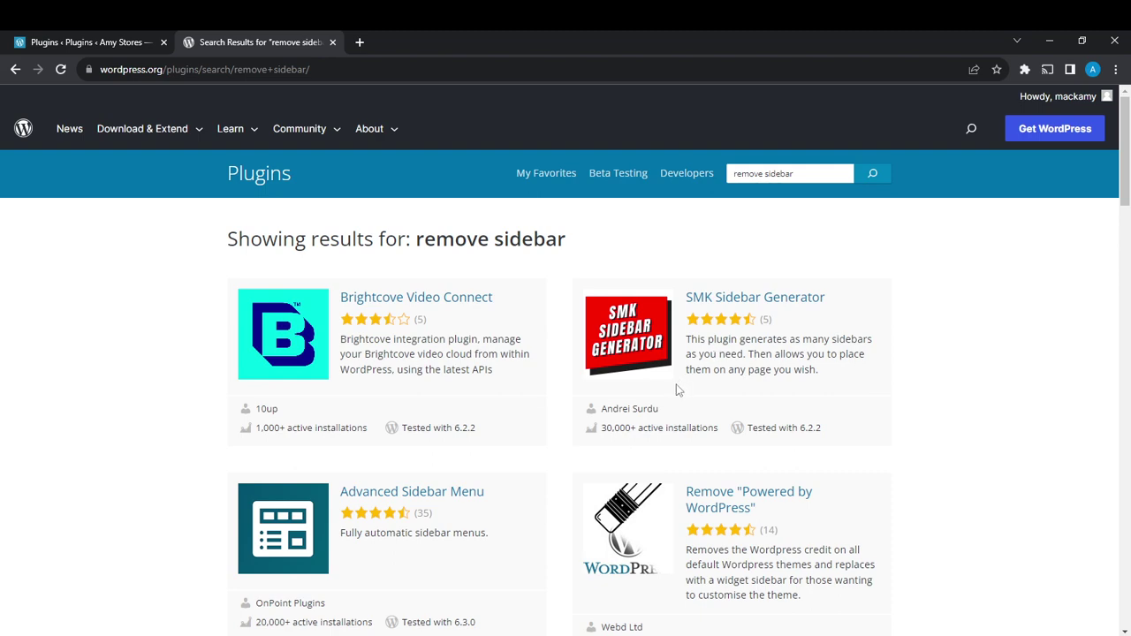
scroll(679, 389, down, 1)
scroll(680, 389, down, 2)
scroll(680, 388, down, 2)
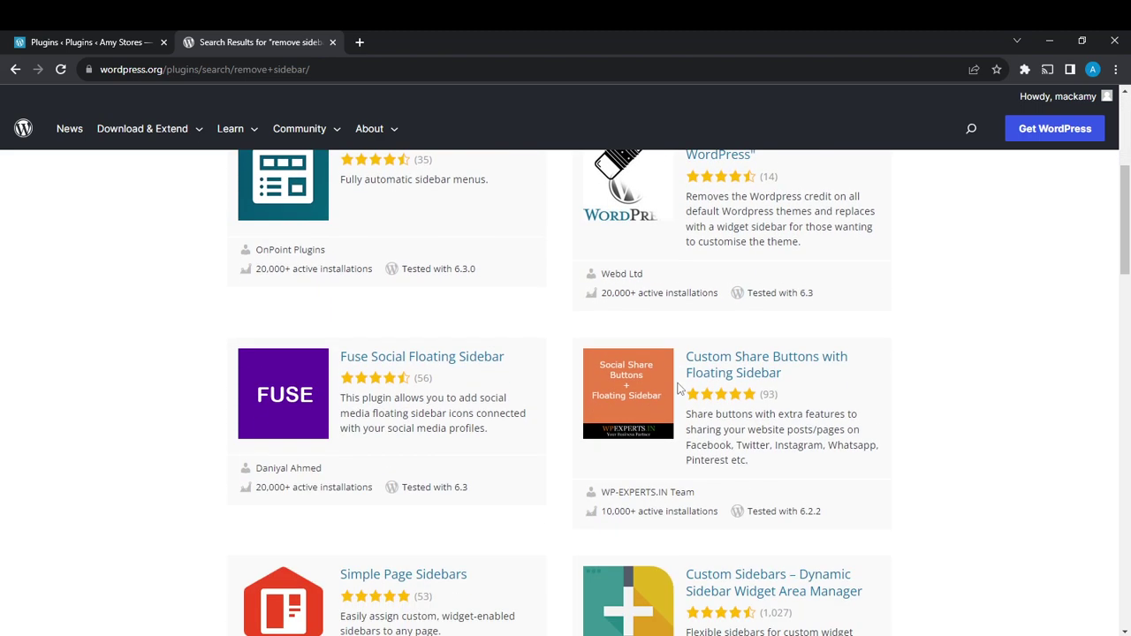
scroll(679, 388, down, 3)
scroll(678, 389, down, 2)
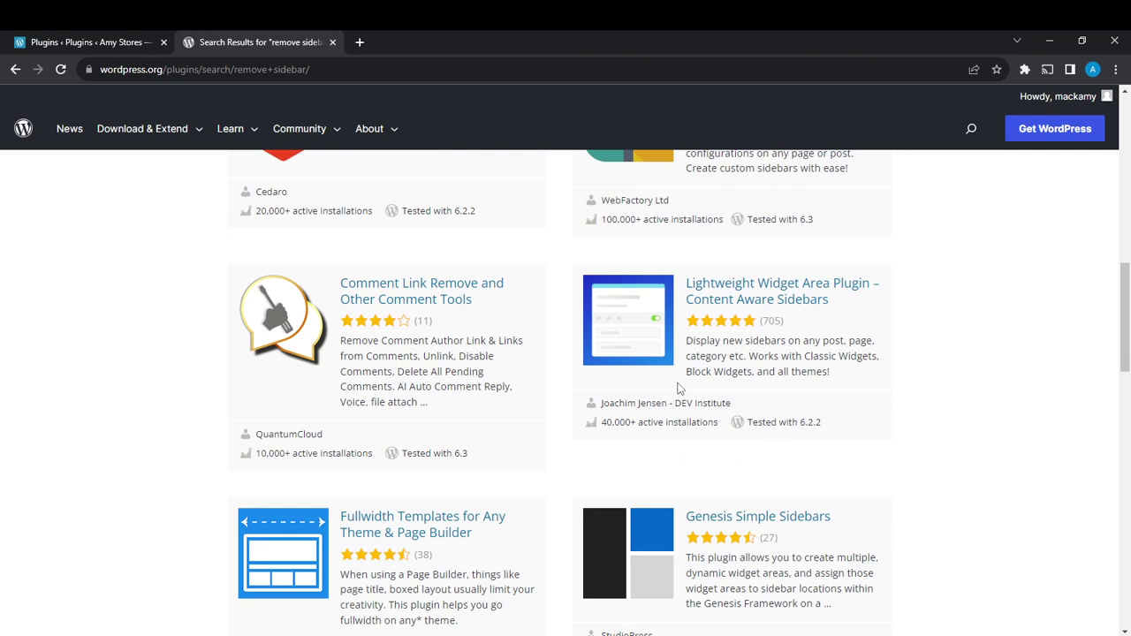
scroll(679, 389, down, 3)
scroll(679, 389, down, 2)
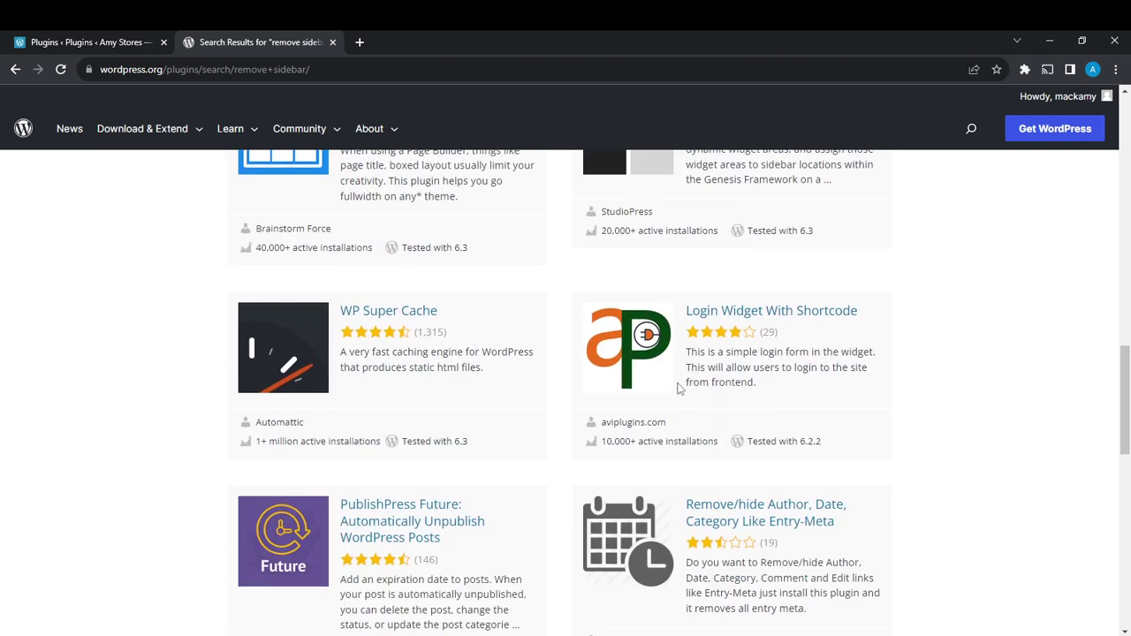
scroll(678, 389, down, 2)
scroll(679, 389, down, 2)
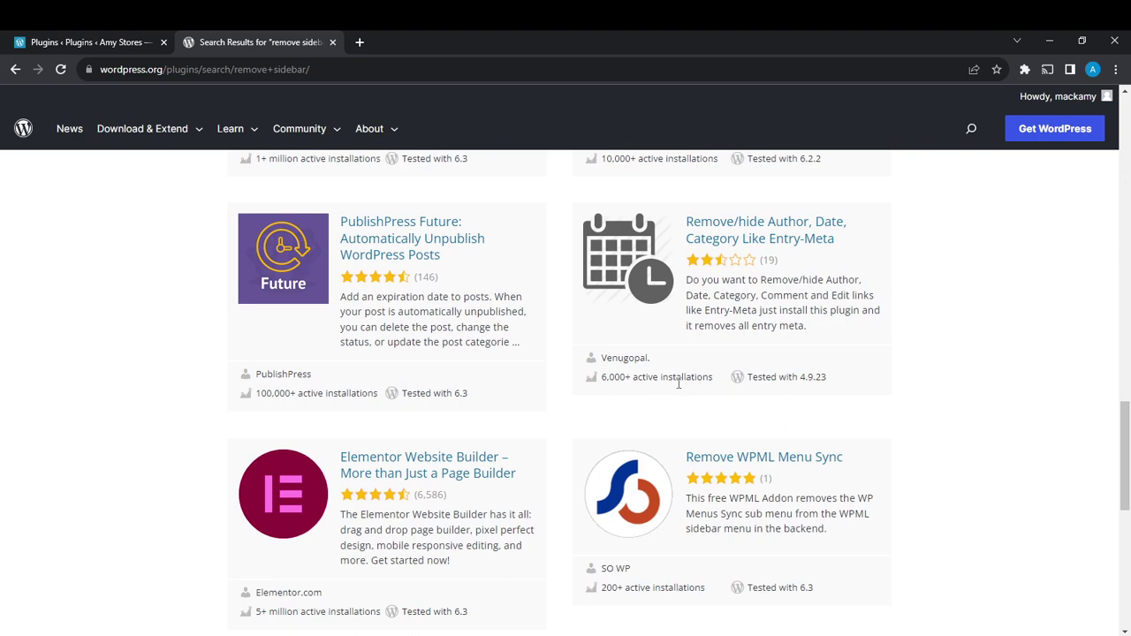
scroll(678, 383, down, 2)
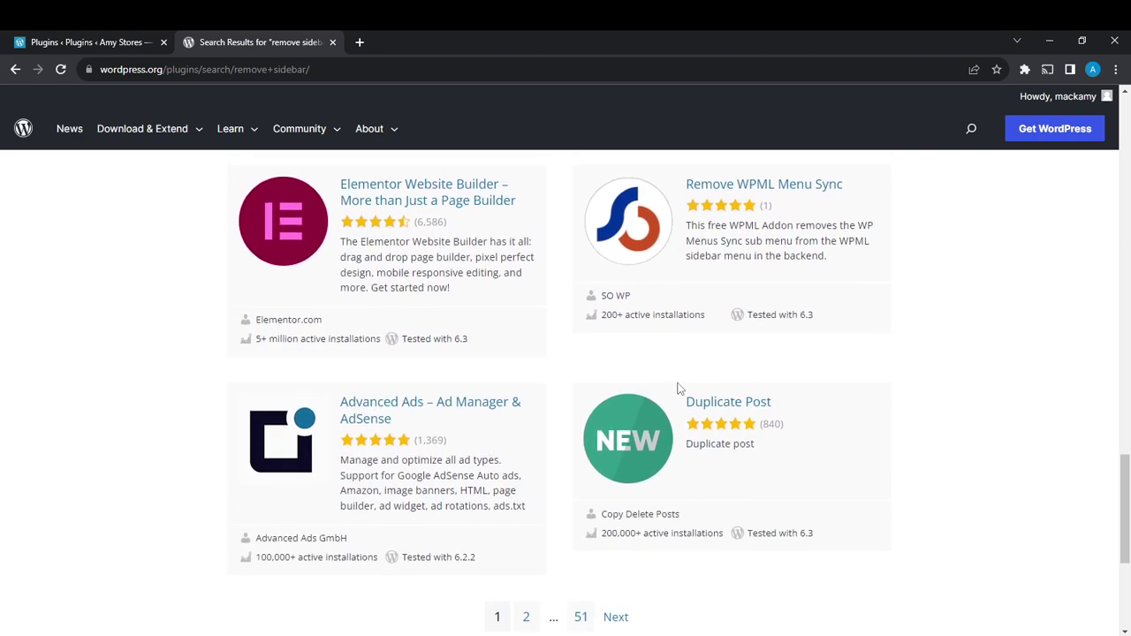
scroll(679, 388, down, 3)
scroll(679, 389, up, 5)
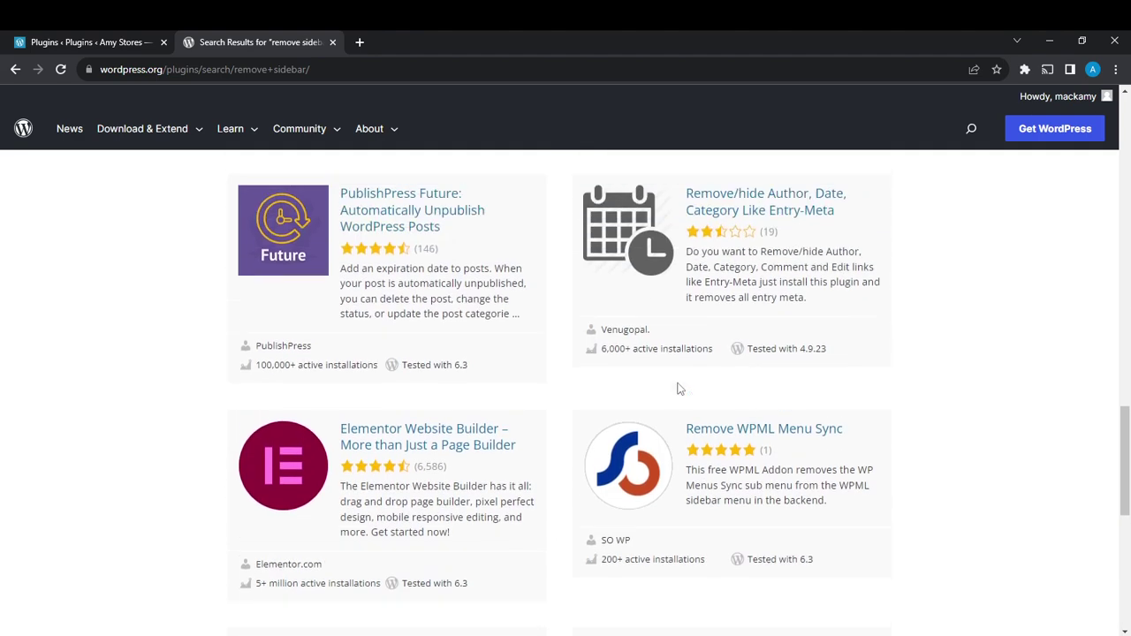
scroll(678, 389, up, 2)
scroll(678, 389, up, 3)
scroll(679, 388, up, 2)
scroll(679, 388, up, 2)
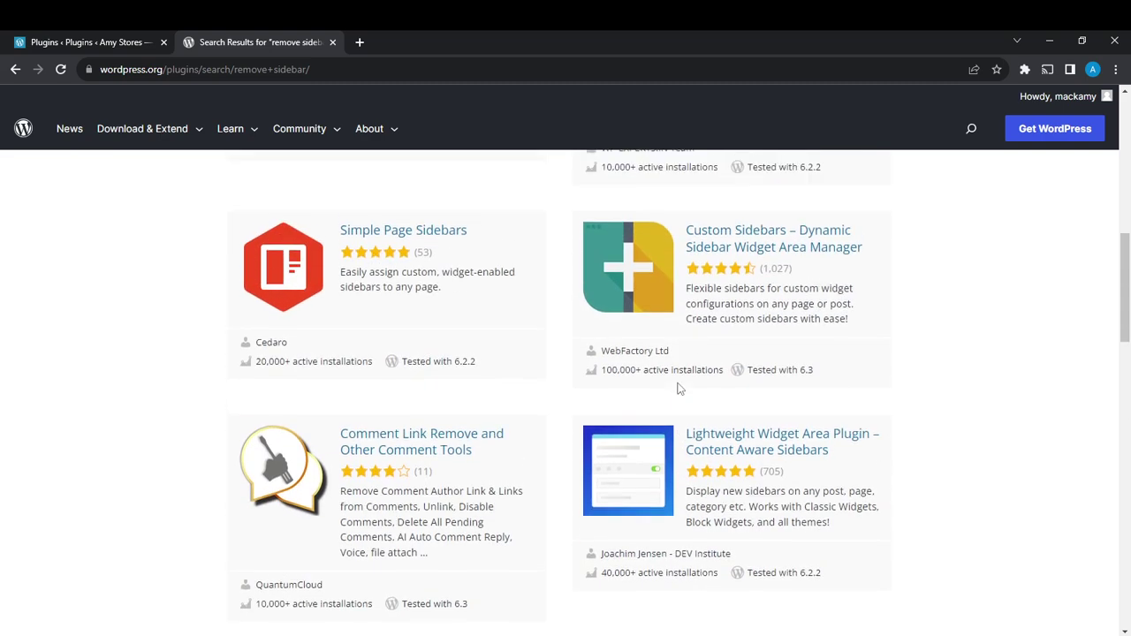
scroll(679, 389, up, 2)
scroll(679, 389, up, 1)
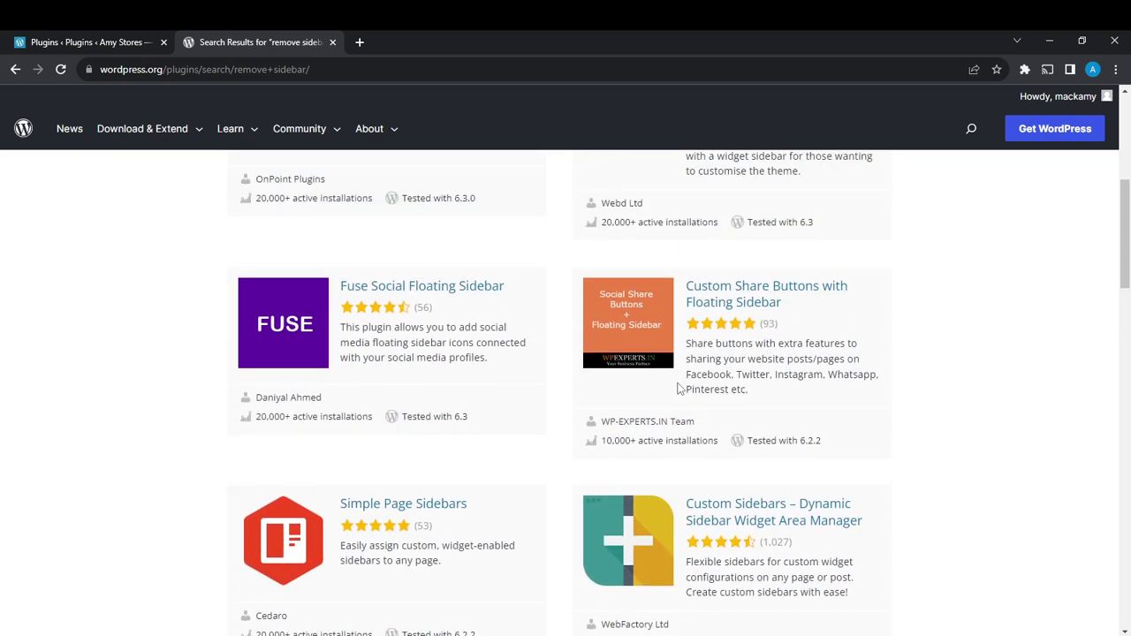
scroll(678, 389, up, 3)
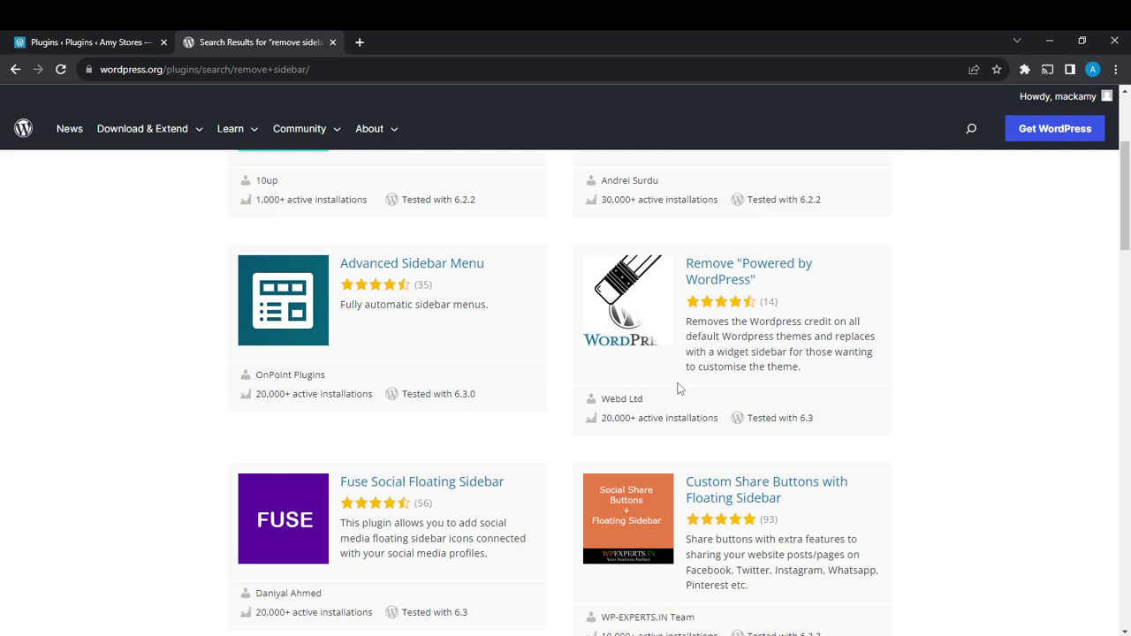
scroll(679, 388, down, 4)
scroll(678, 389, up, 3)
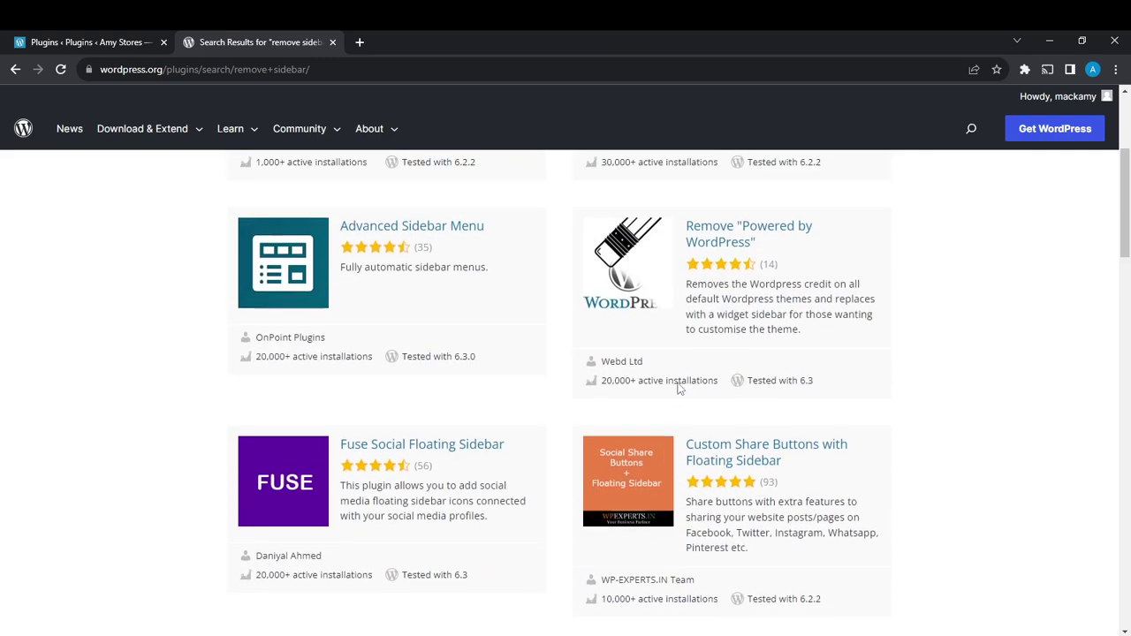
Replace the search query with 'sidebar removal' and run it.
scroll(679, 389, up, 1)
scroll(678, 388, up, 3)
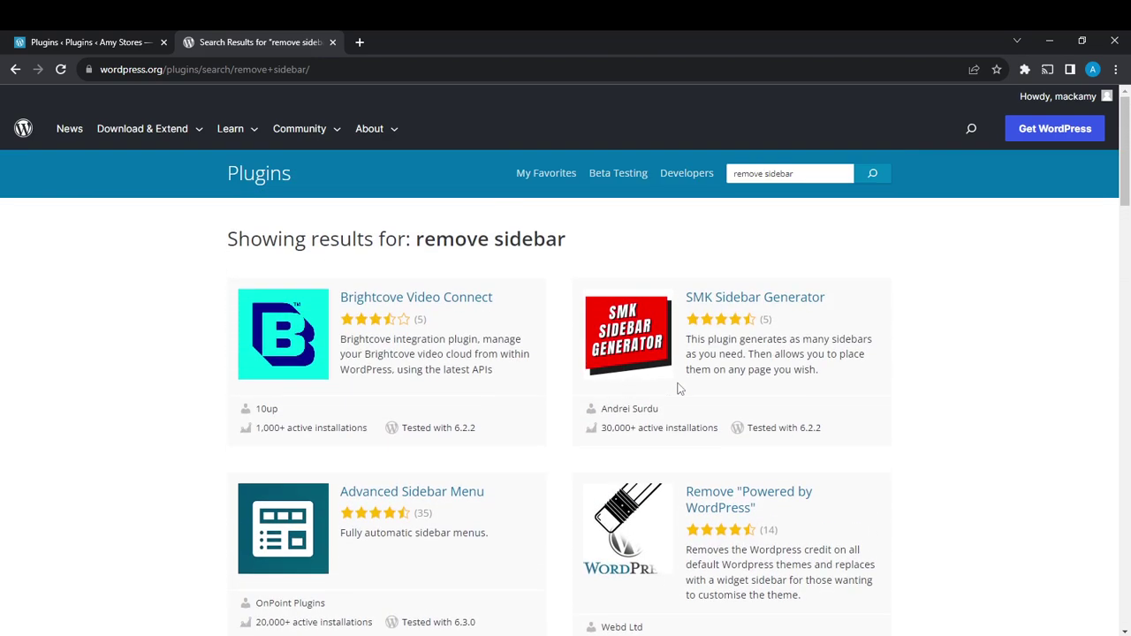
click(803, 166)
key(BackSpace)
key(BackSpace)
key(BackSpace)
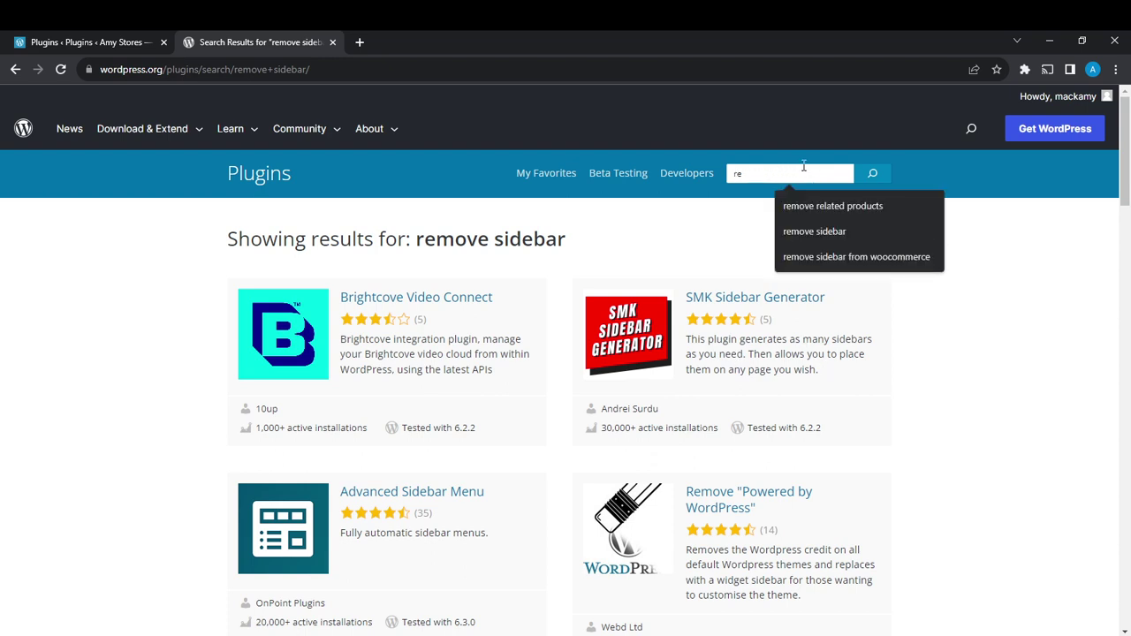
key(BackSpace)
key(BackSpace)
text(sideba)
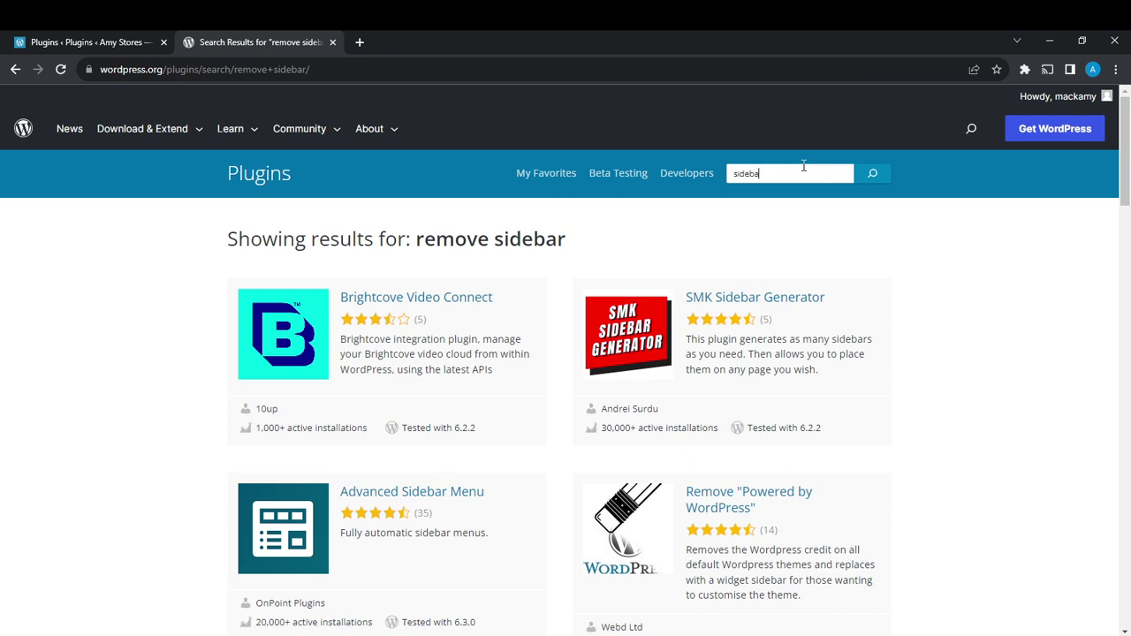
text(r removal)
key(Return)
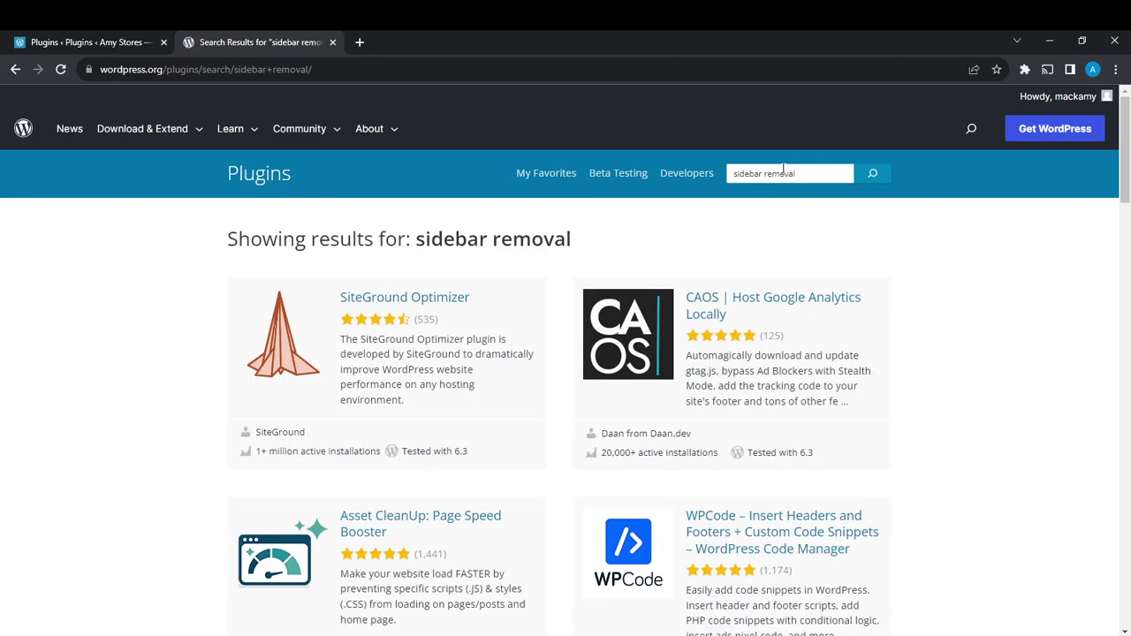
Scroll through the 'sidebar removal' results and back up to the top.
scroll(791, 172, down, 1)
scroll(800, 175, down, 1)
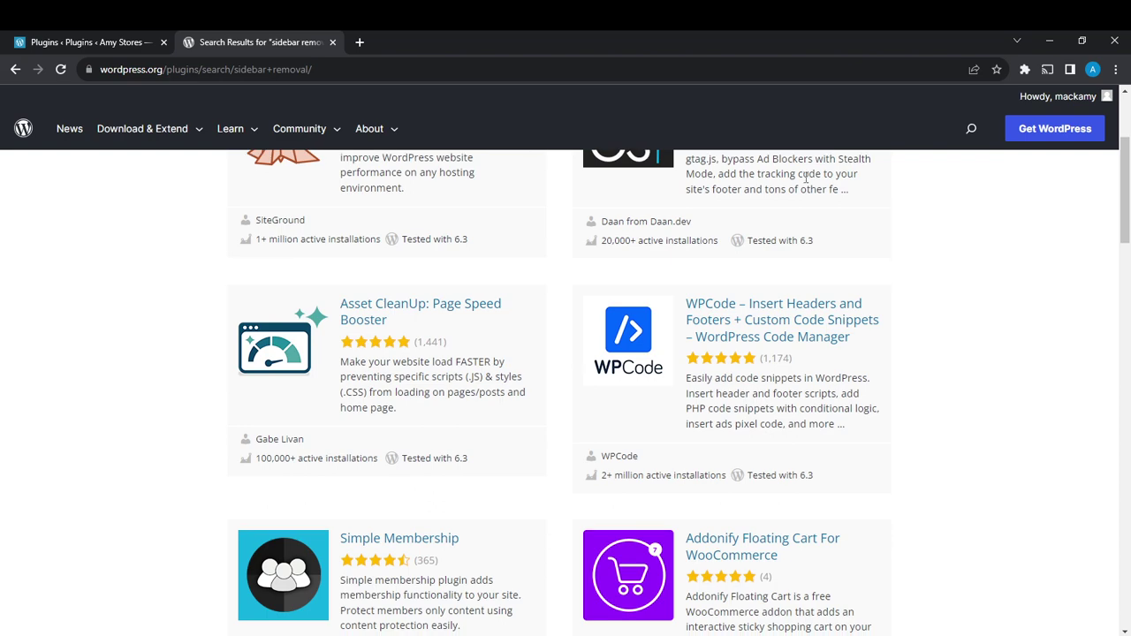
scroll(801, 183, down, 3)
scroll(804, 182, down, 1)
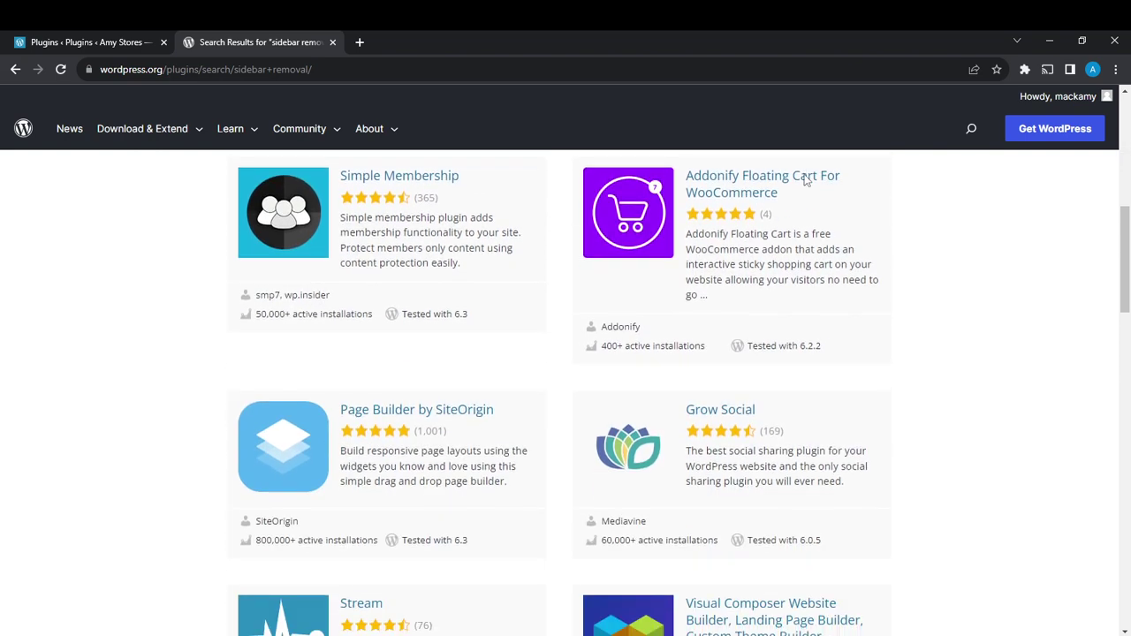
scroll(806, 180, down, 1)
scroll(804, 180, down, 2)
scroll(805, 177, down, 2)
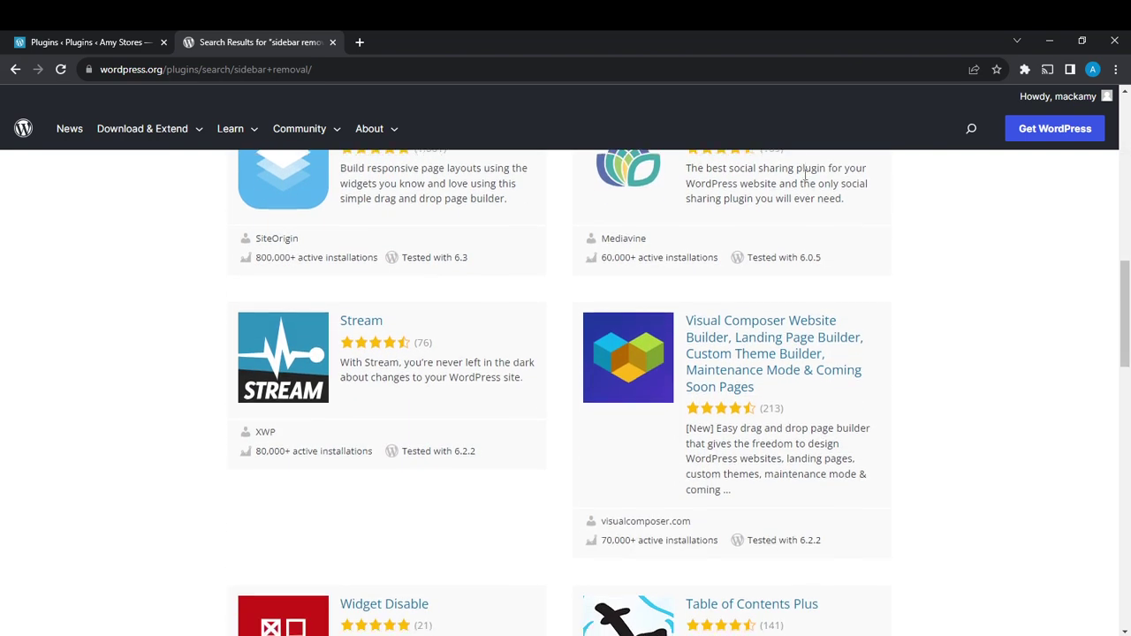
scroll(805, 177, down, 2)
scroll(805, 180, down, 2)
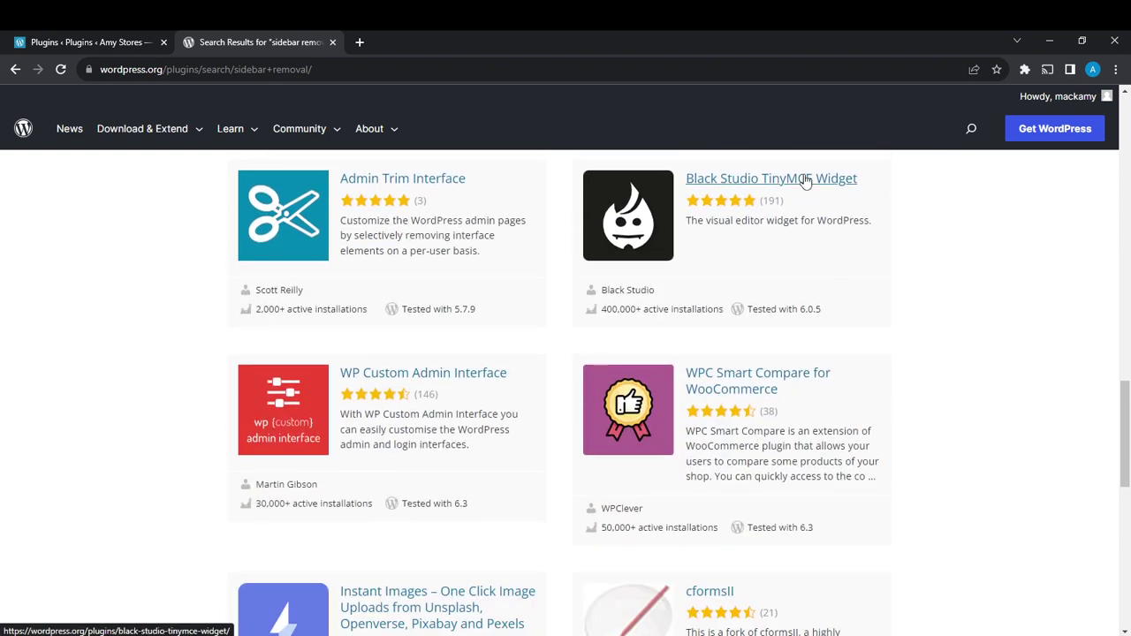
scroll(806, 181, up, 1)
scroll(806, 181, down, 4)
scroll(806, 180, down, 2)
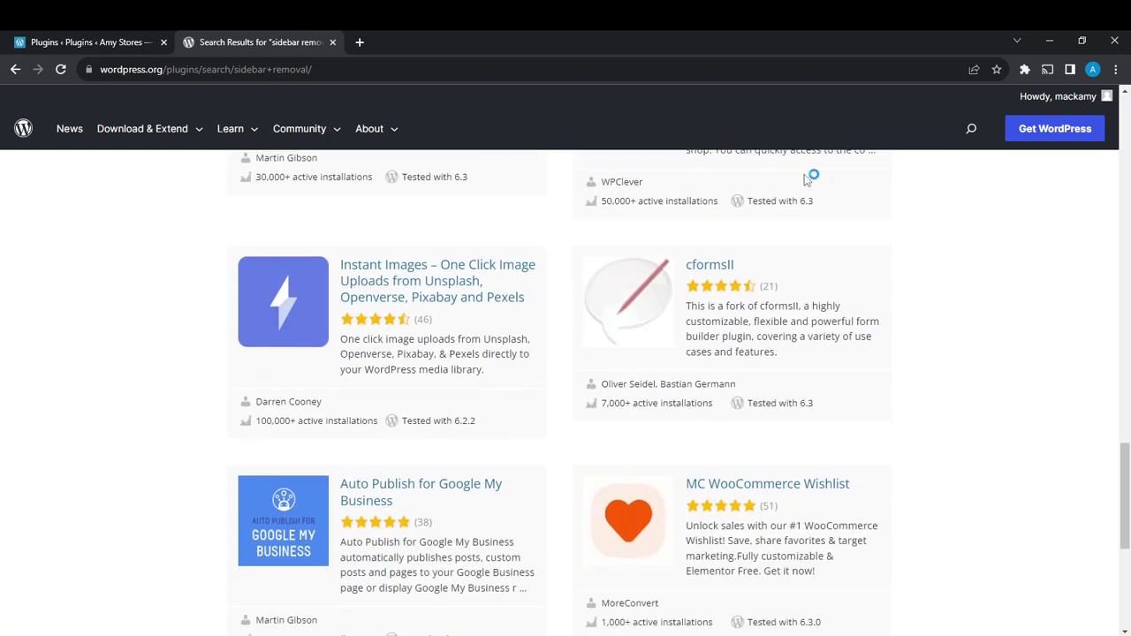
scroll(806, 180, down, 3)
scroll(808, 171, up, 3)
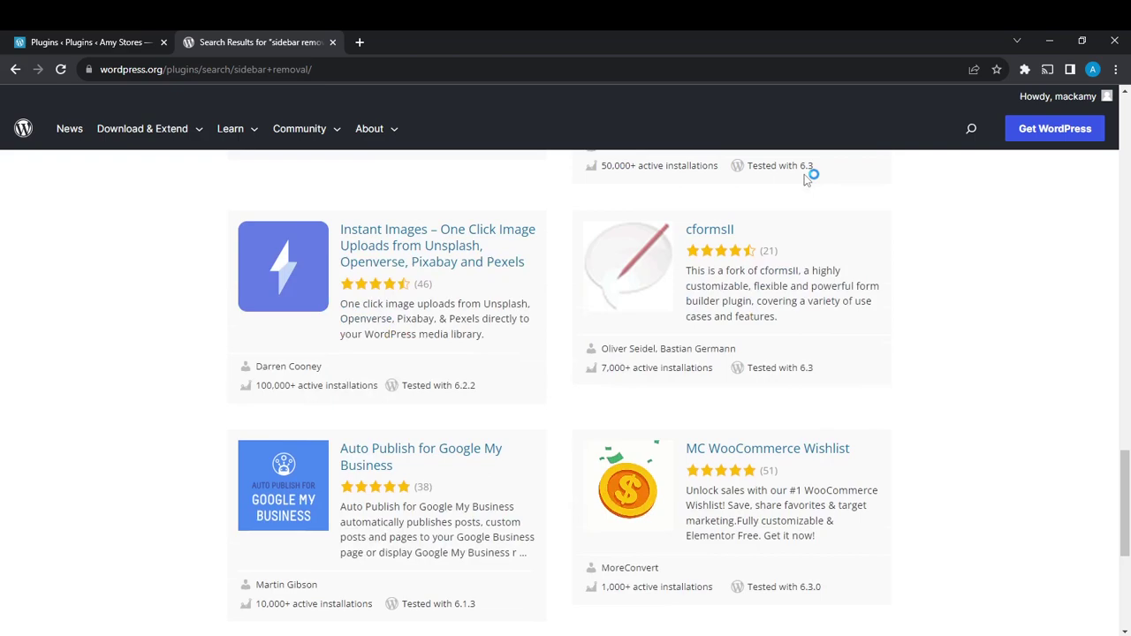
scroll(804, 163, up, 5)
scroll(804, 160, up, 5)
scroll(804, 160, up, 5)
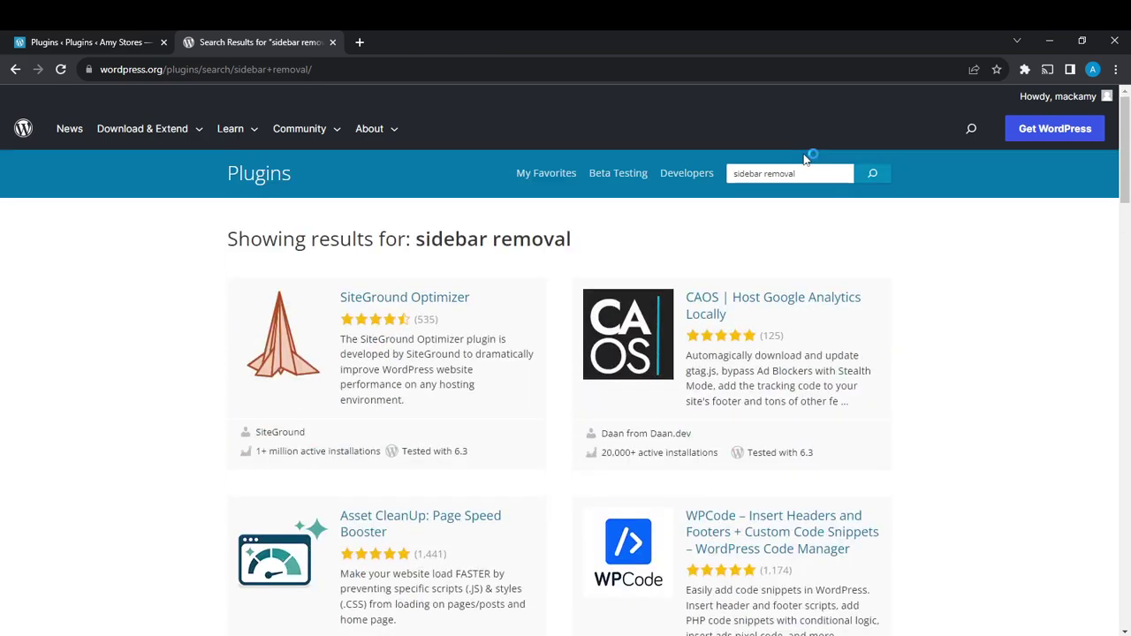
Change the search query back to 'remove sidebar' and run it.
click(810, 172)
key(BackSpace)
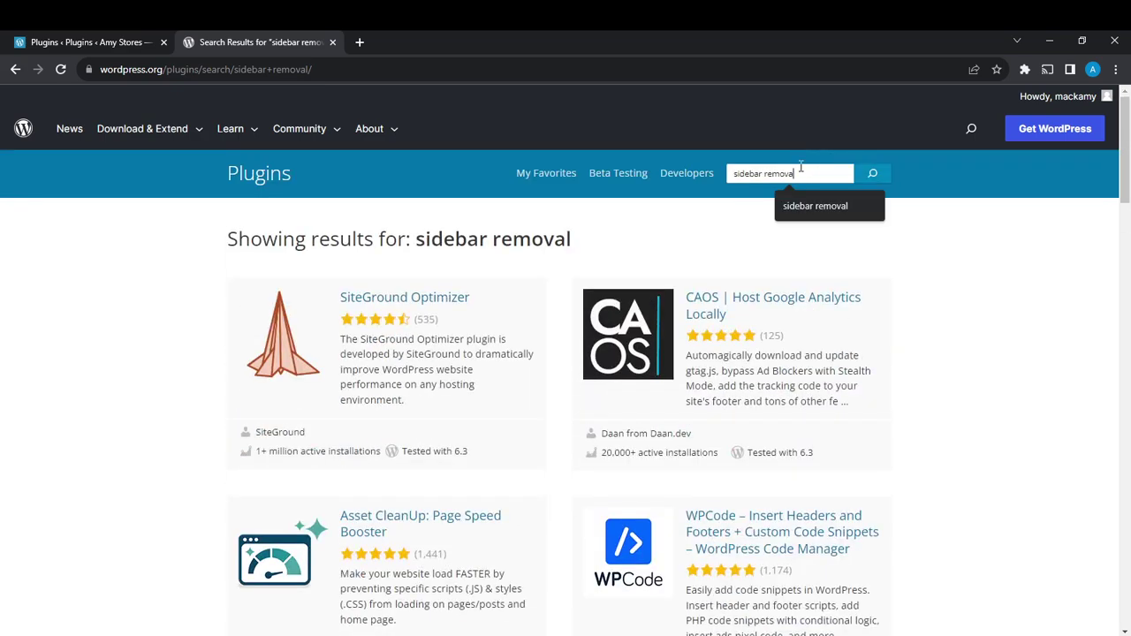
key(BackSpace)
key(BackSpace)
key(BackSpace)
key(BackSpace)
key(BackSpace)
key(BackSpace)
text(r)
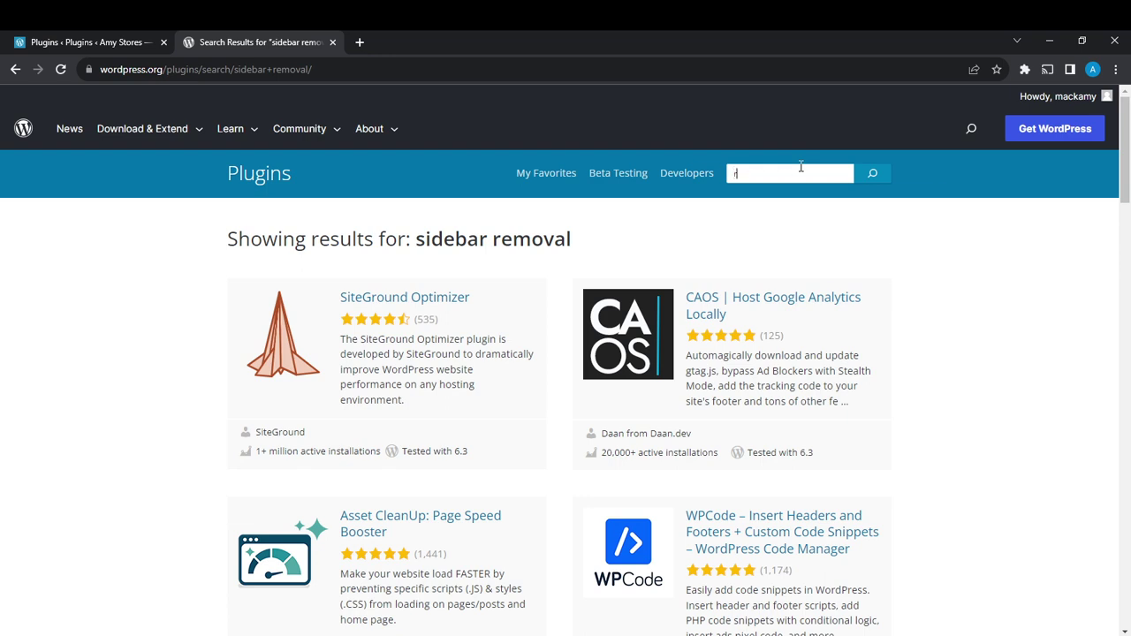
text(emove)
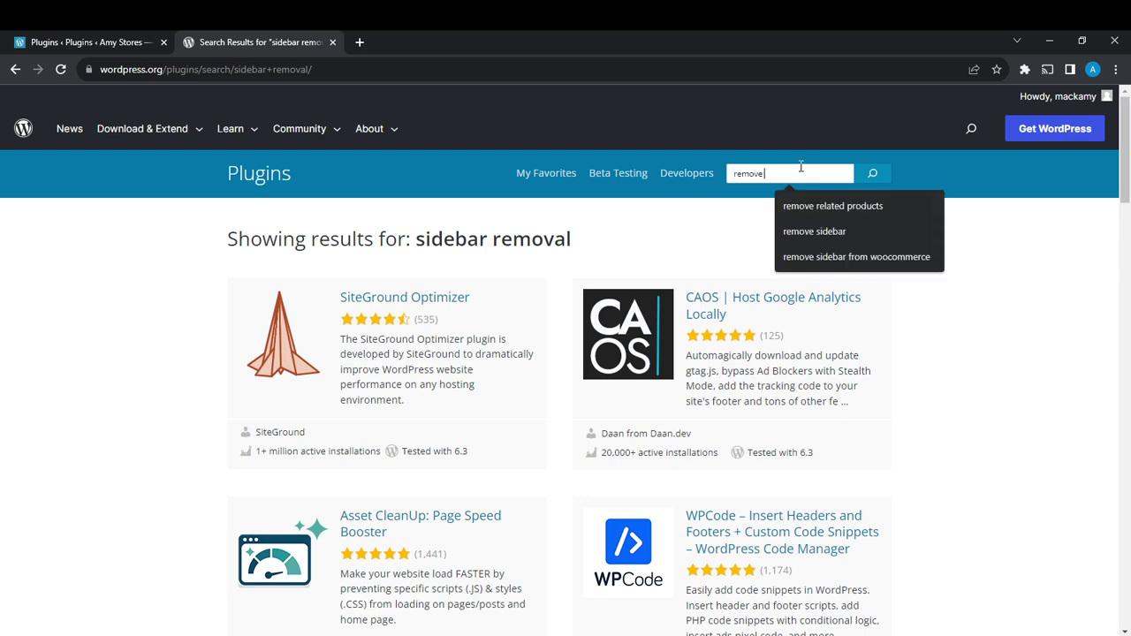
text( sidebar)
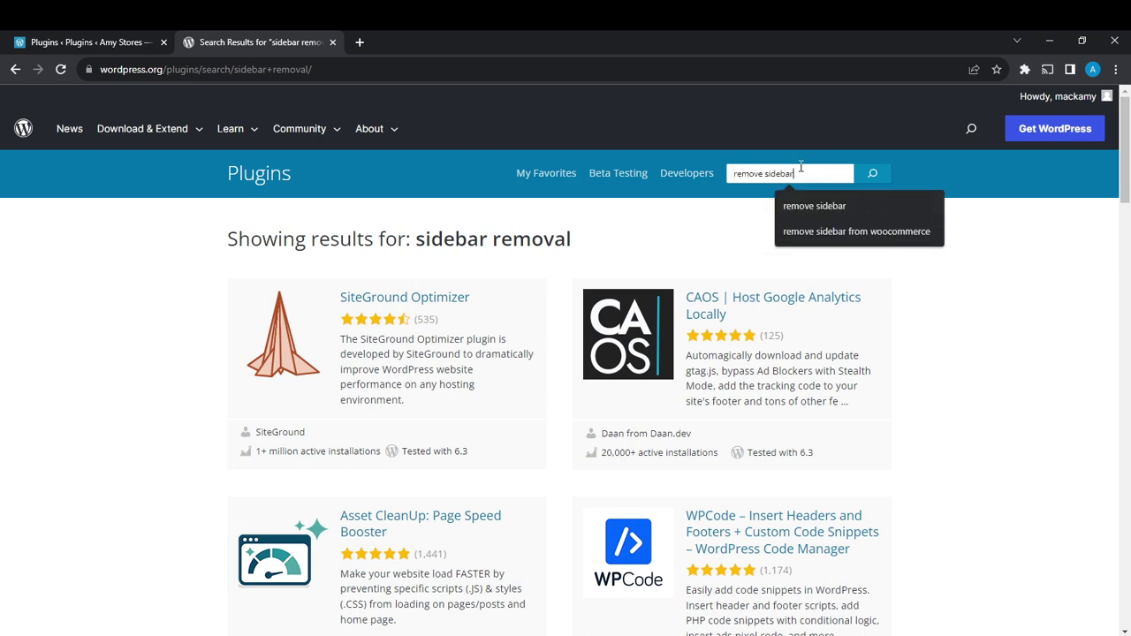
key(Return)
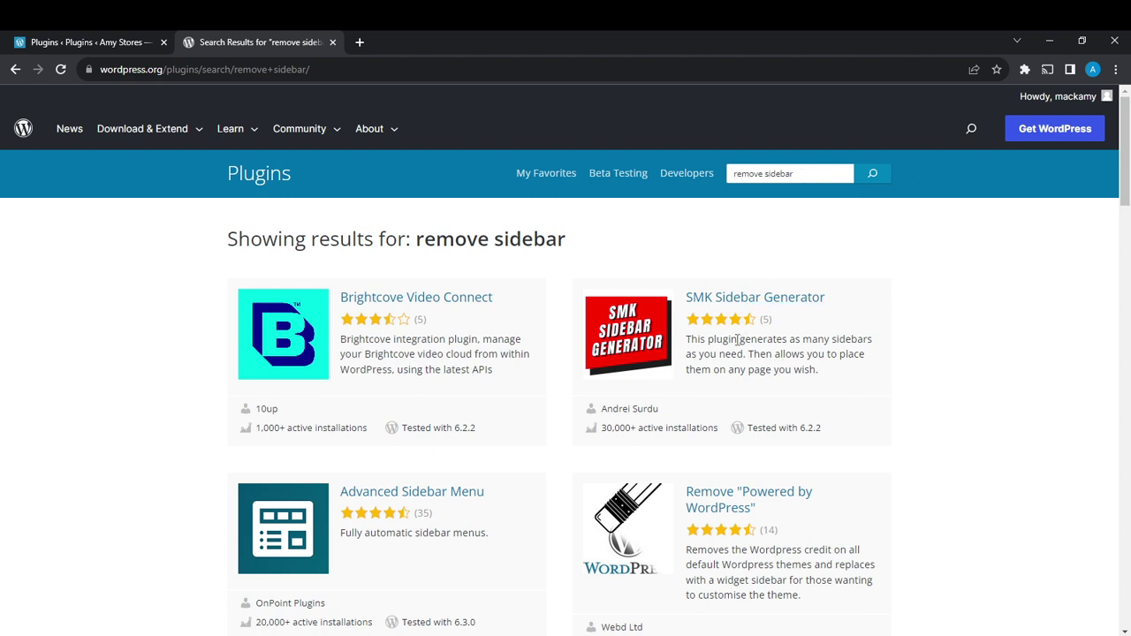
Scroll the results down to the Custom Sidebars plugin card.
scroll(733, 335, down, 3)
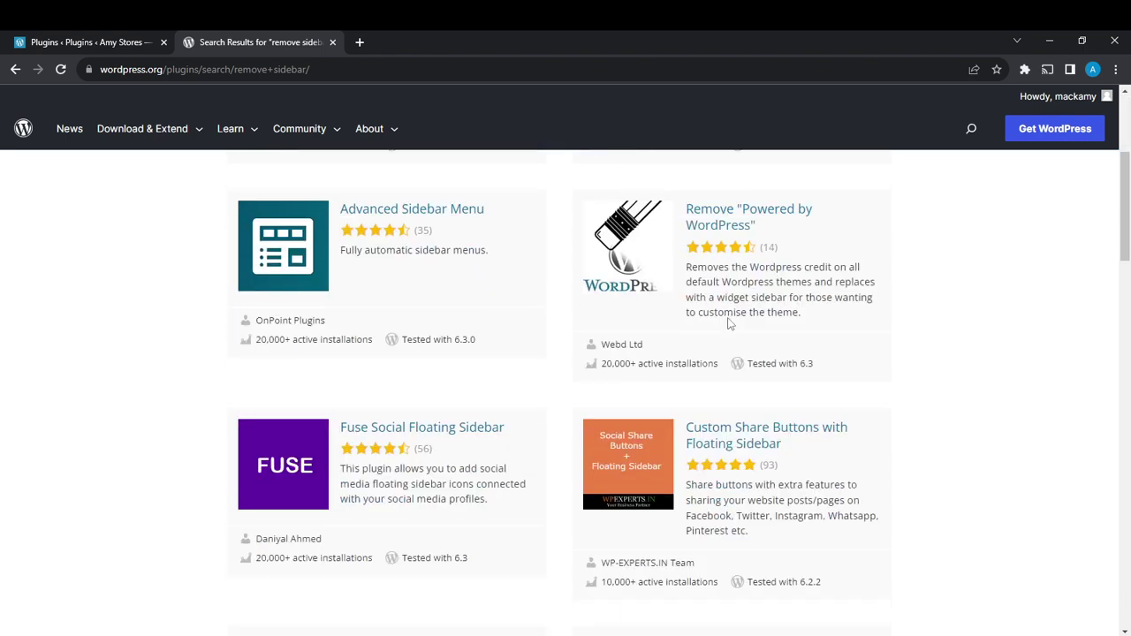
scroll(730, 325, down, 1)
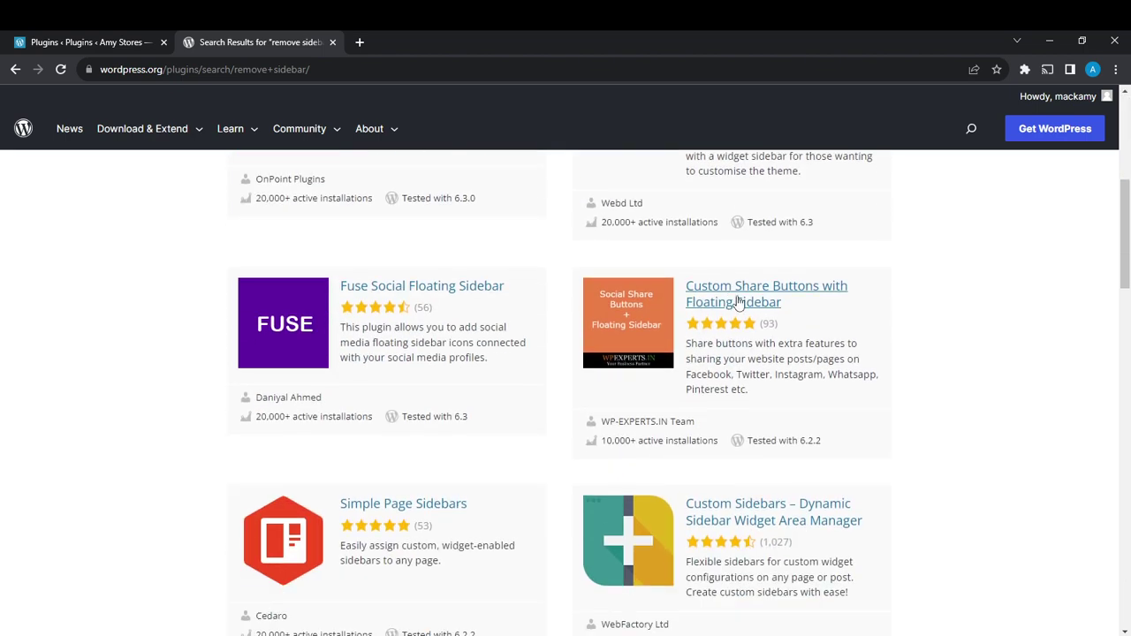
scroll(736, 302, down, 2)
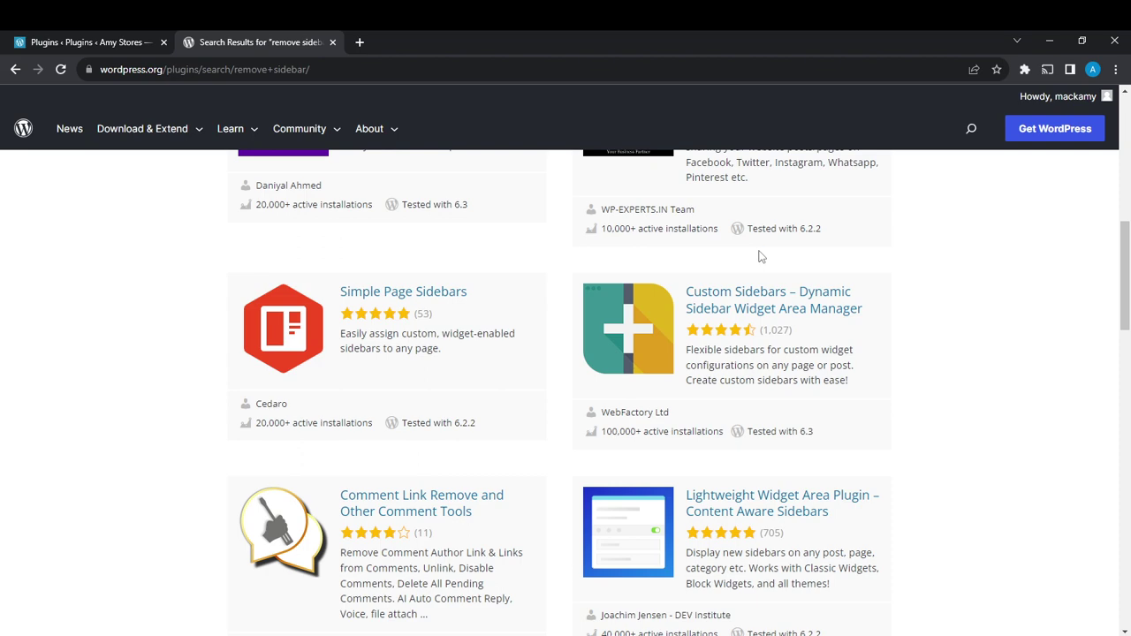
scroll(761, 256, down, 2)
scroll(761, 256, up, 2)
scroll(761, 256, up, 1)
scroll(760, 256, down, 1)
Open the Custom Sidebars plugin page and read through its description and ratings.
click(762, 299)
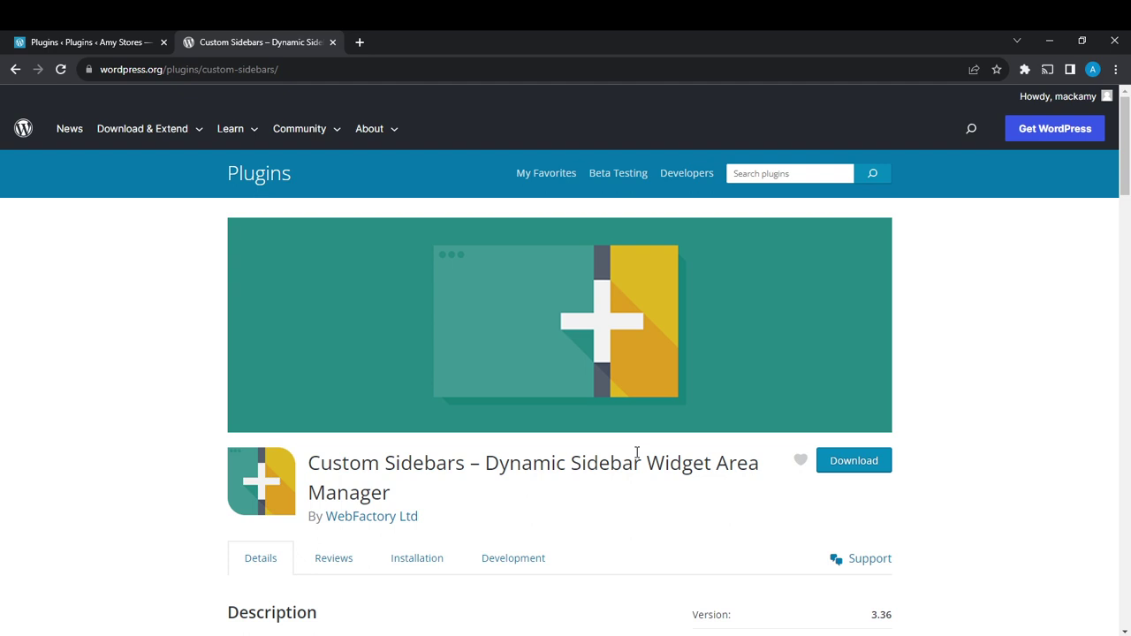
scroll(636, 453, down, 1)
scroll(636, 452, down, 1)
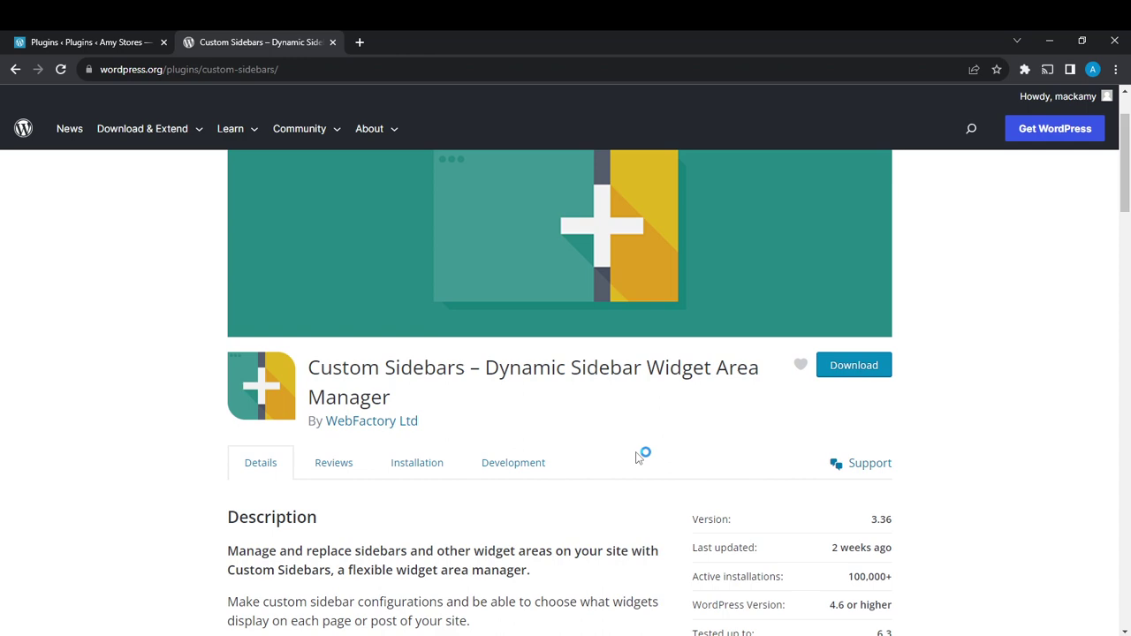
scroll(636, 453, down, 1)
scroll(636, 452, down, 1)
scroll(636, 452, down, 1)
scroll(636, 453, down, 1)
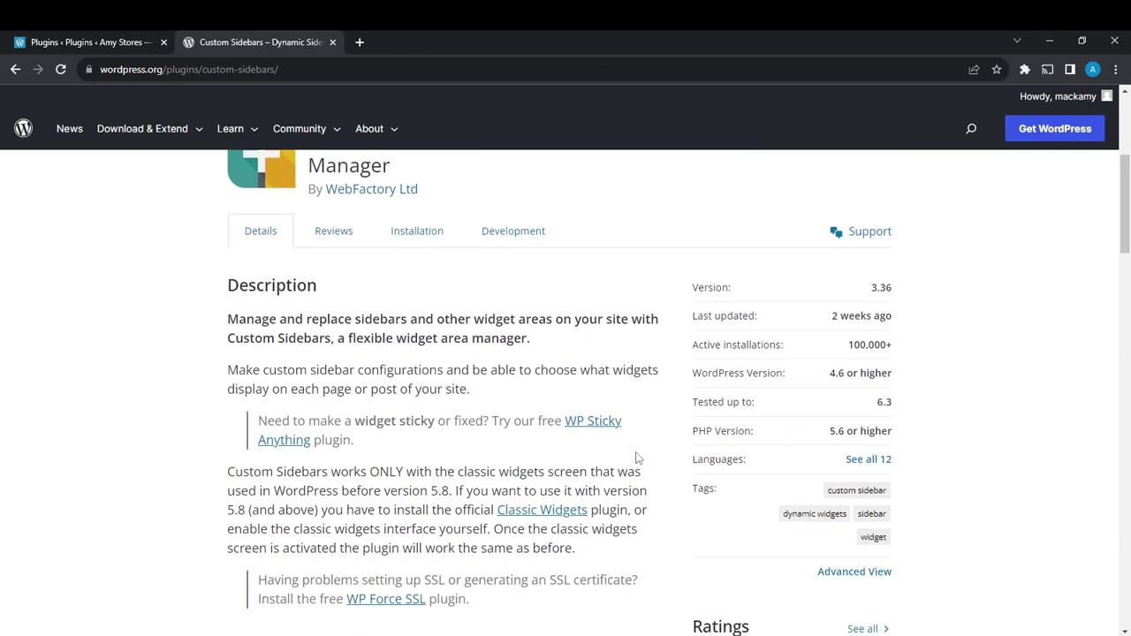
scroll(636, 452, down, 1)
scroll(637, 457, down, 1)
scroll(638, 458, down, 1)
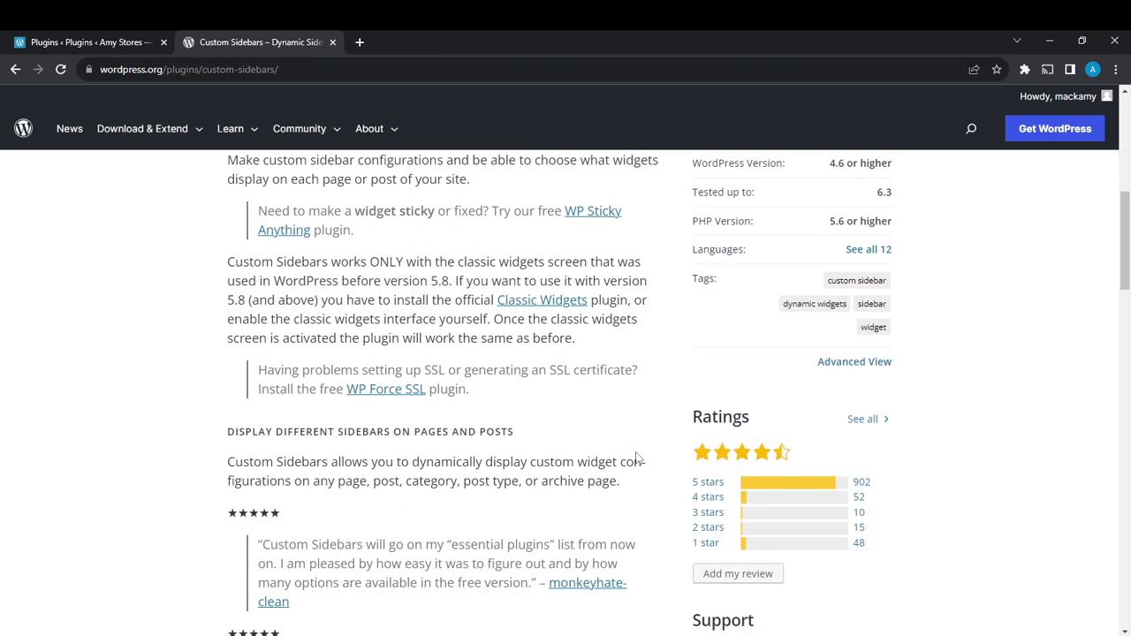
scroll(638, 458, down, 1)
scroll(638, 457, down, 1)
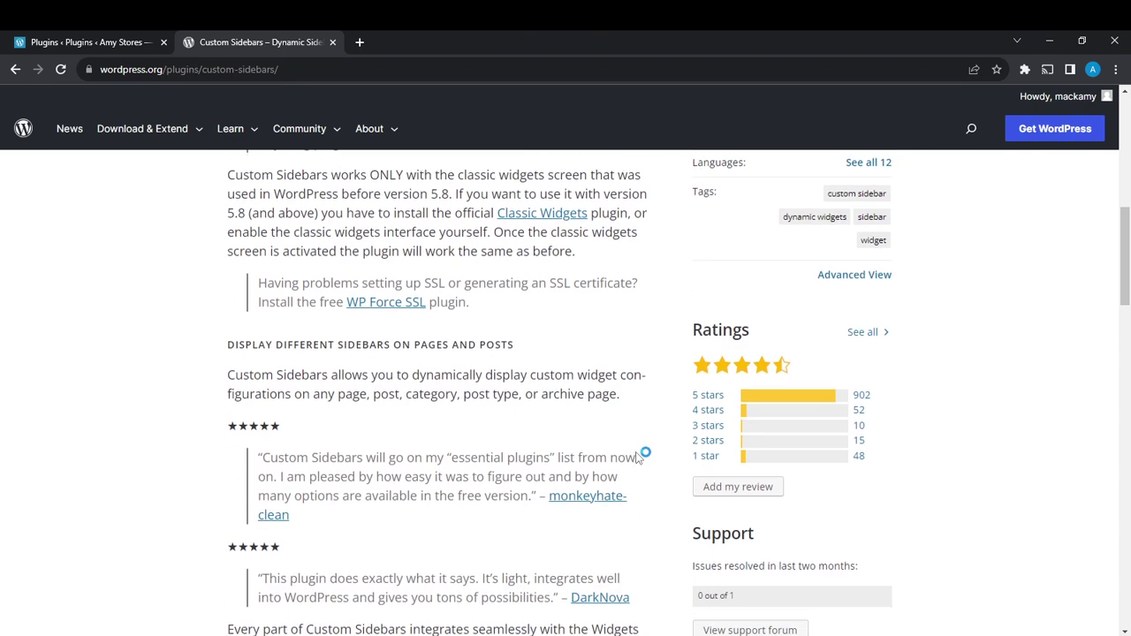
scroll(638, 458, down, 1)
scroll(637, 458, up, 1)
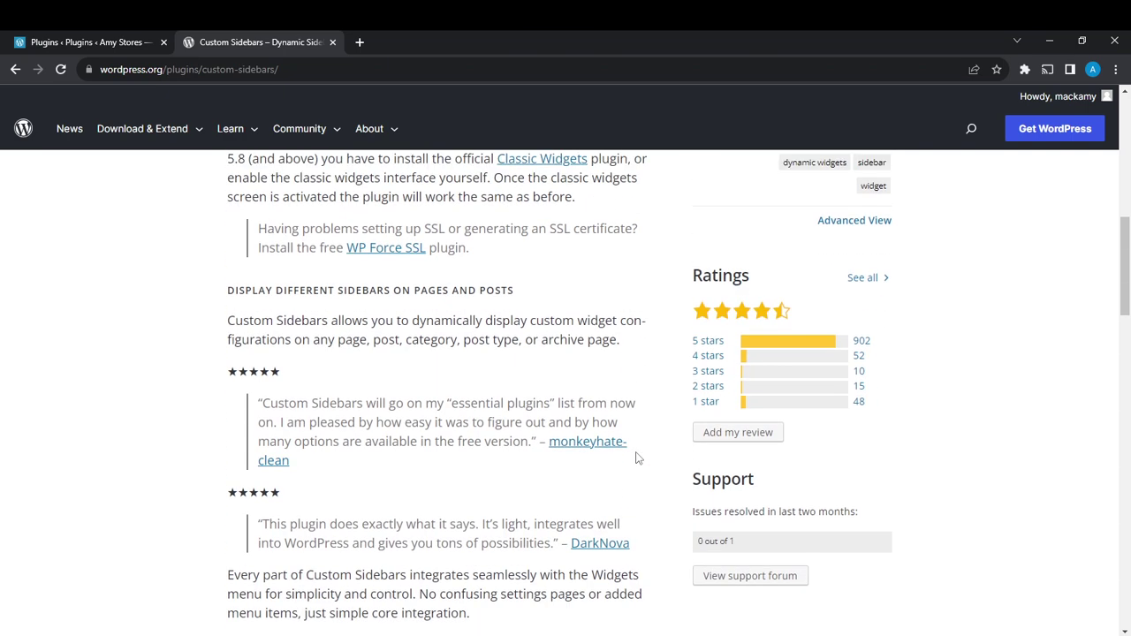
Scroll further down the Custom Sidebars page past the features to the screenshots and FAQ.
scroll(638, 457, down, 1)
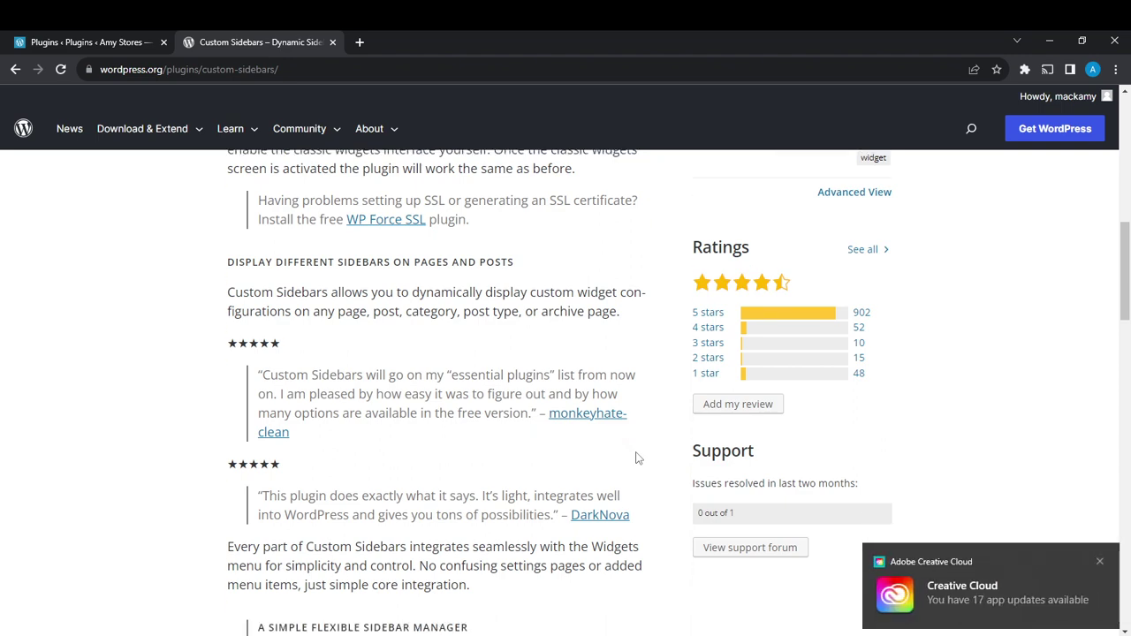
scroll(638, 458, down, 1)
scroll(638, 458, down, 1)
scroll(638, 458, down, 1)
scroll(638, 458, down, 1)
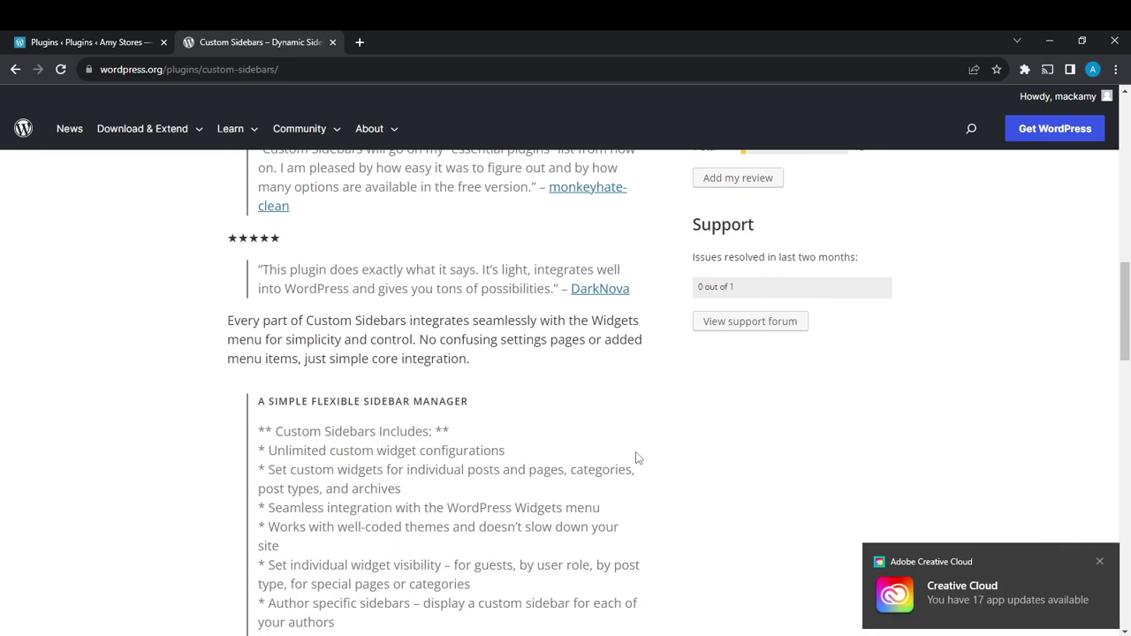
scroll(638, 457, down, 1)
scroll(638, 458, down, 1)
scroll(638, 458, down, 1)
scroll(638, 458, down, 6)
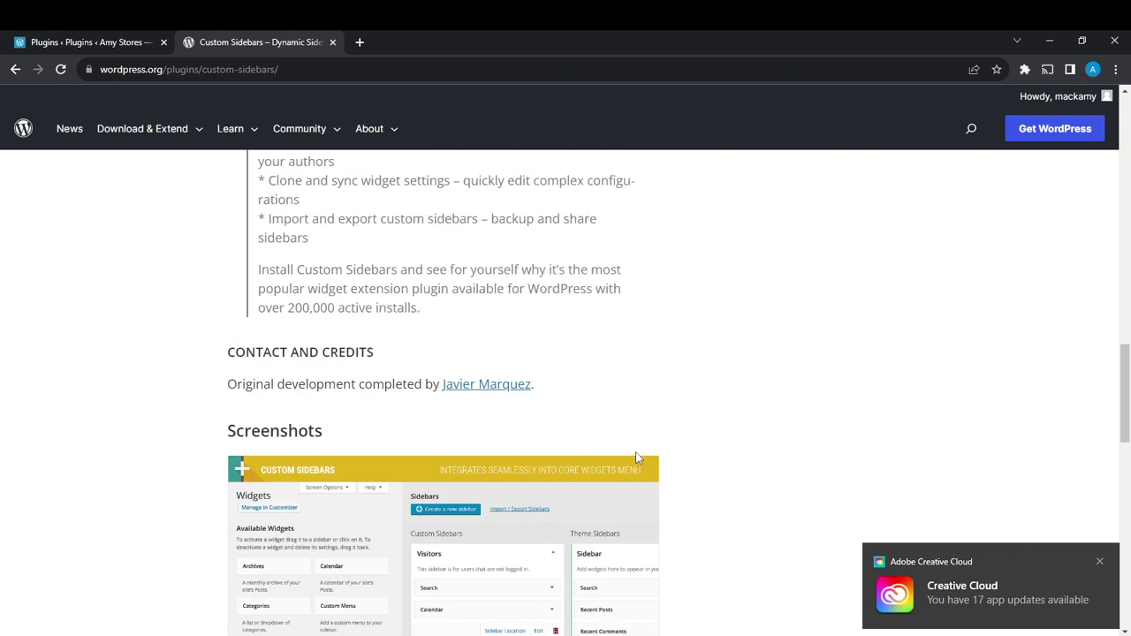
scroll(638, 458, down, 1)
scroll(638, 458, down, 1)
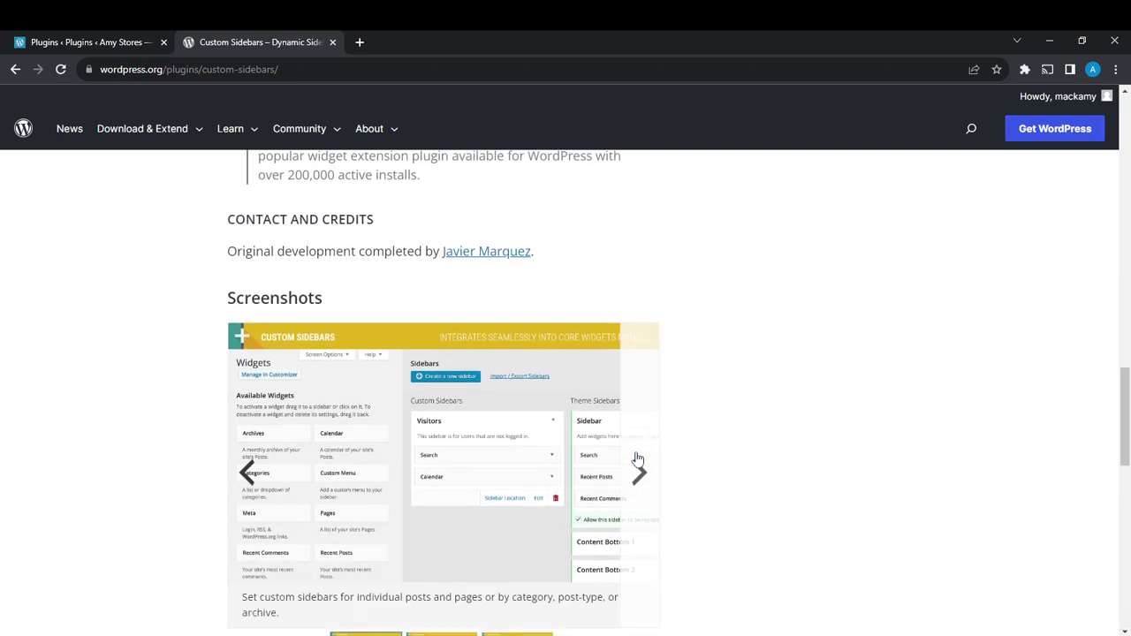
scroll(638, 458, down, 1)
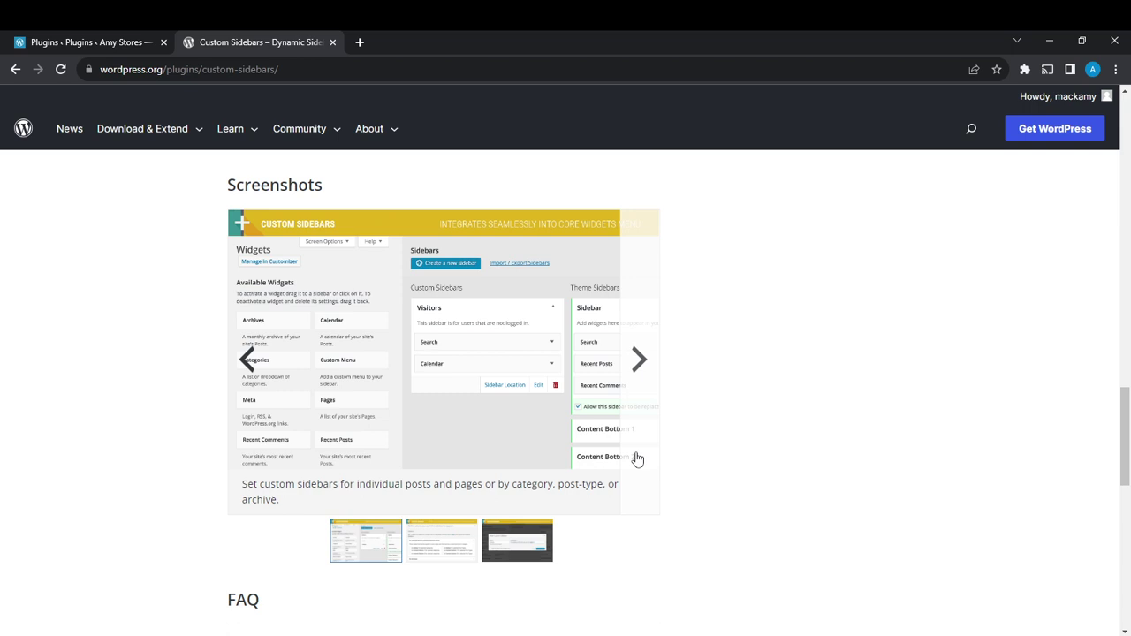
scroll(638, 457, down, 1)
scroll(638, 457, down, 1)
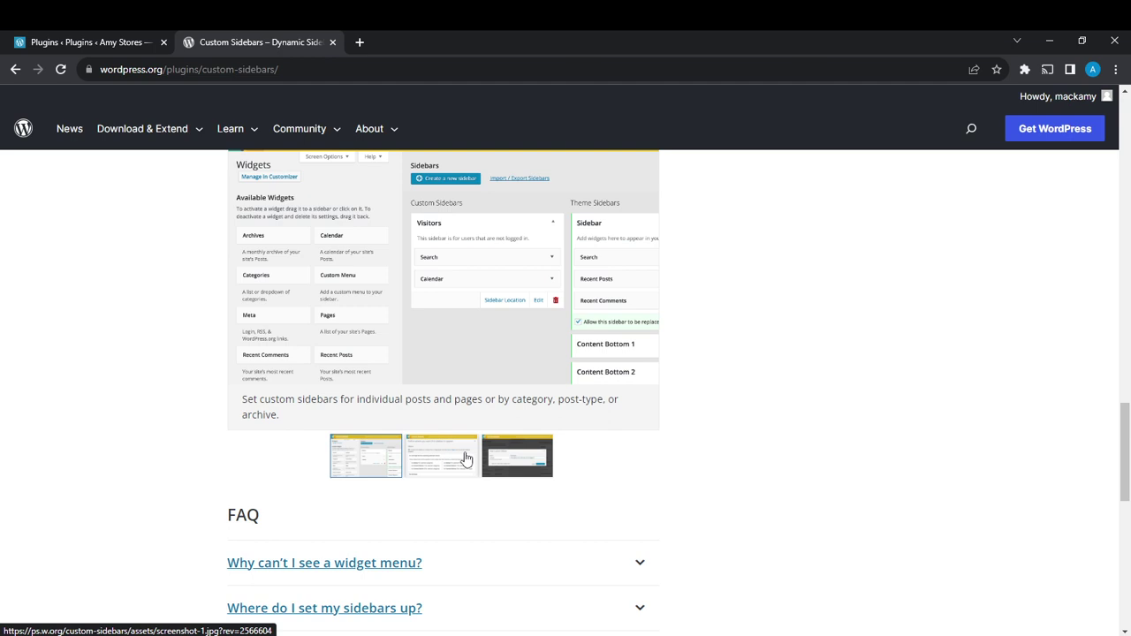
View the second and third Custom Sidebars screenshots, then return to the page top.
click(441, 465)
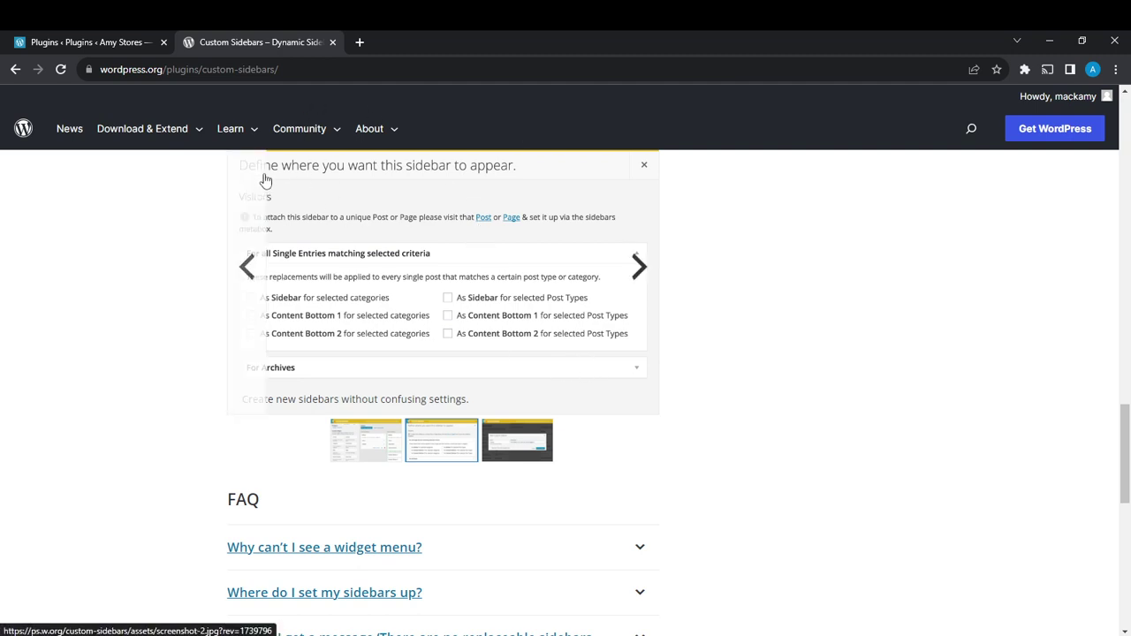
click(531, 440)
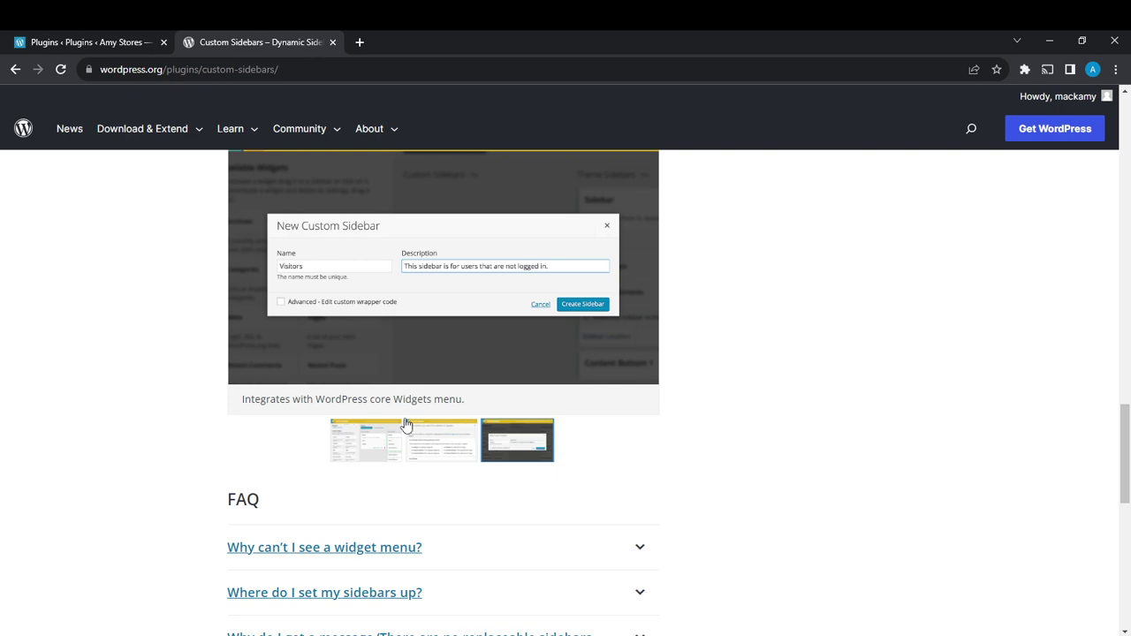
scroll(405, 425, up, 2)
scroll(413, 420, up, 5)
scroll(413, 420, up, 3)
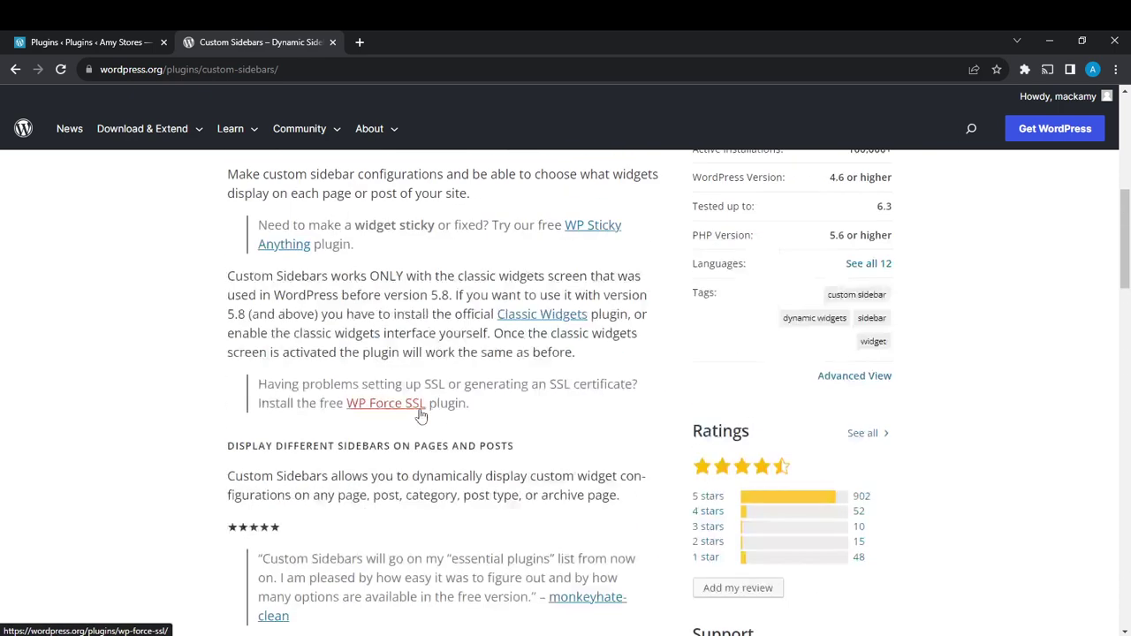
scroll(420, 414, up, 5)
scroll(421, 412, up, 1)
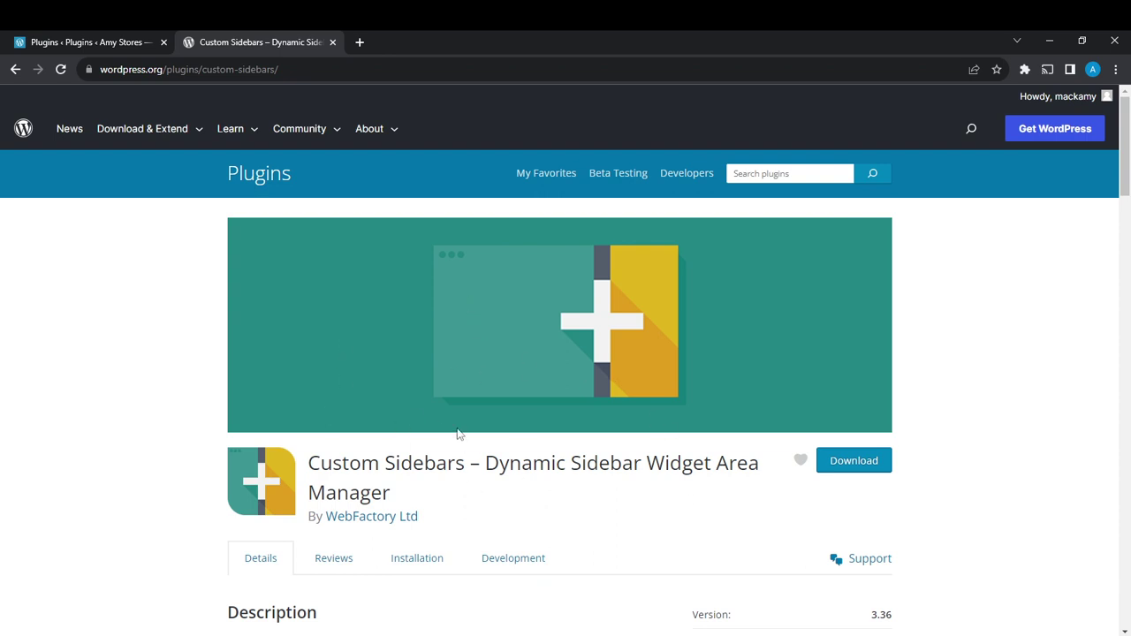
Switch back to the store's admin Plugins page and scroll to the paid-plan upgrade notice.
click(53, 46)
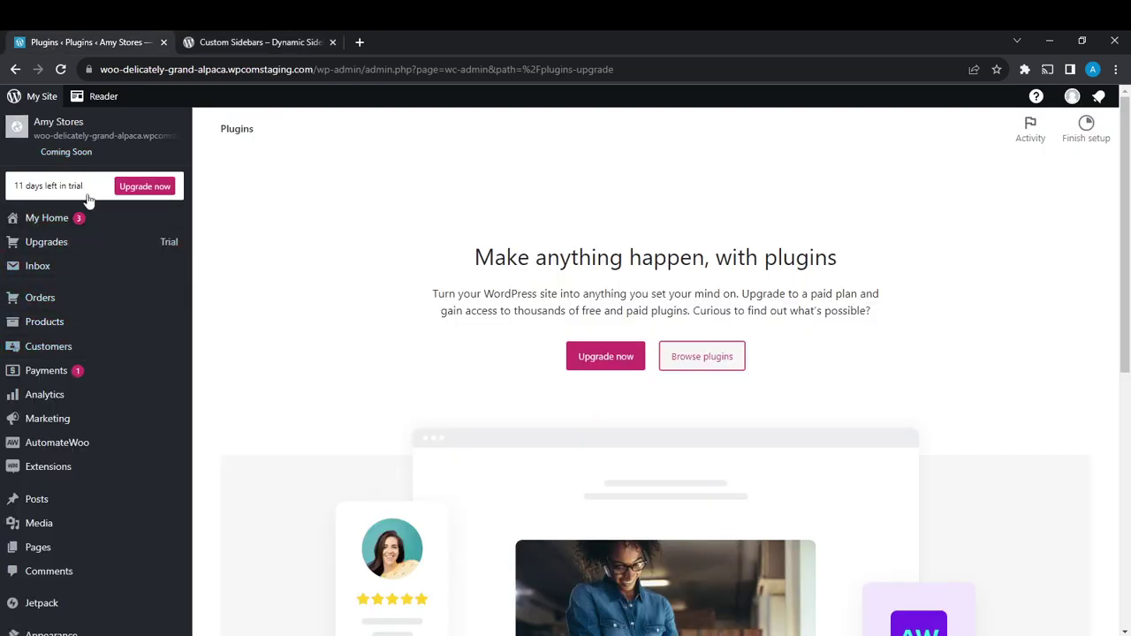
scroll(75, 209, down, 3)
scroll(74, 201, down, 1)
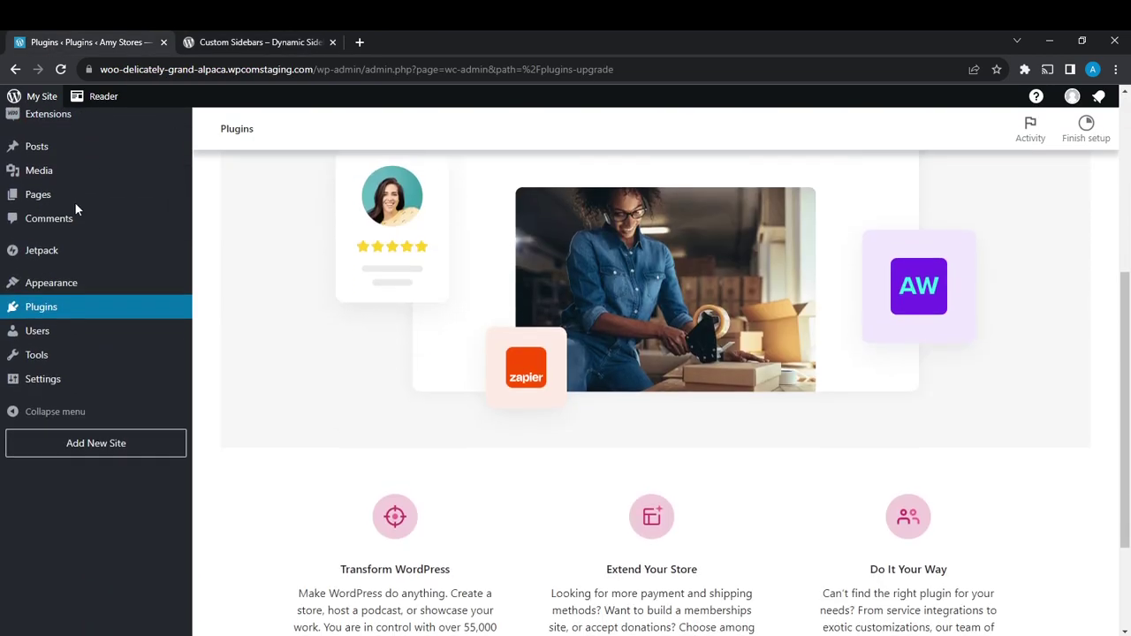
scroll(74, 201, up, 5)
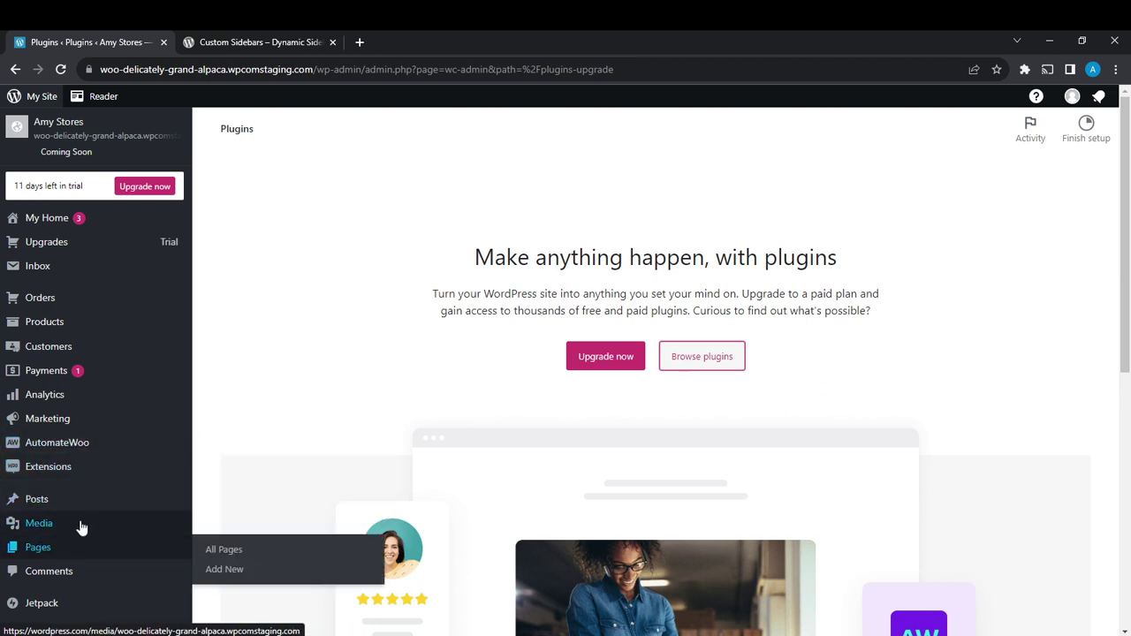
scroll(80, 522, down, 1)
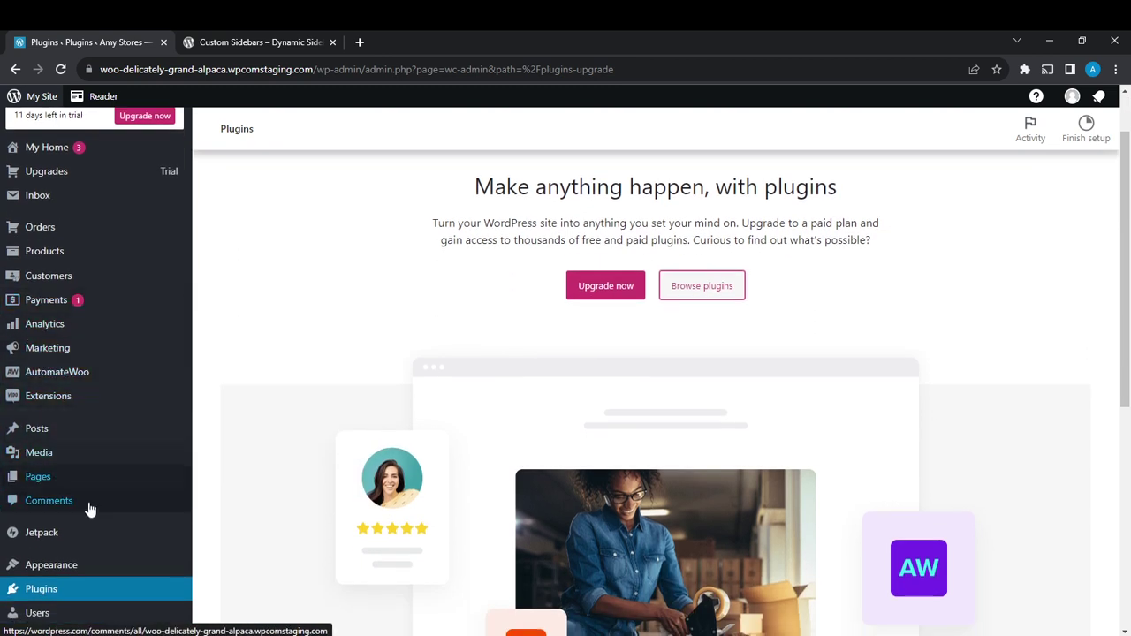